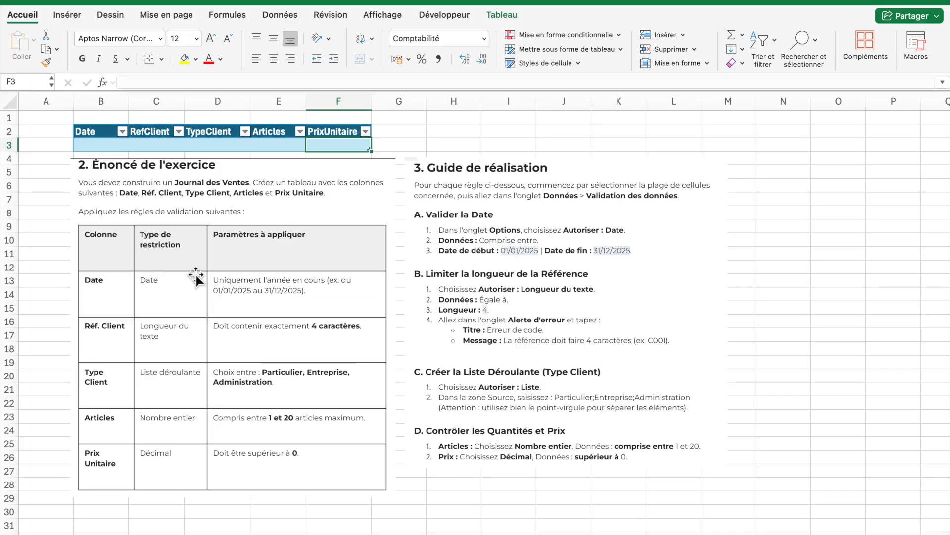
Open data validation for cell B3 of the Date column and allow only dates
{"action": "left_click", "coordinate": [120, 296]}
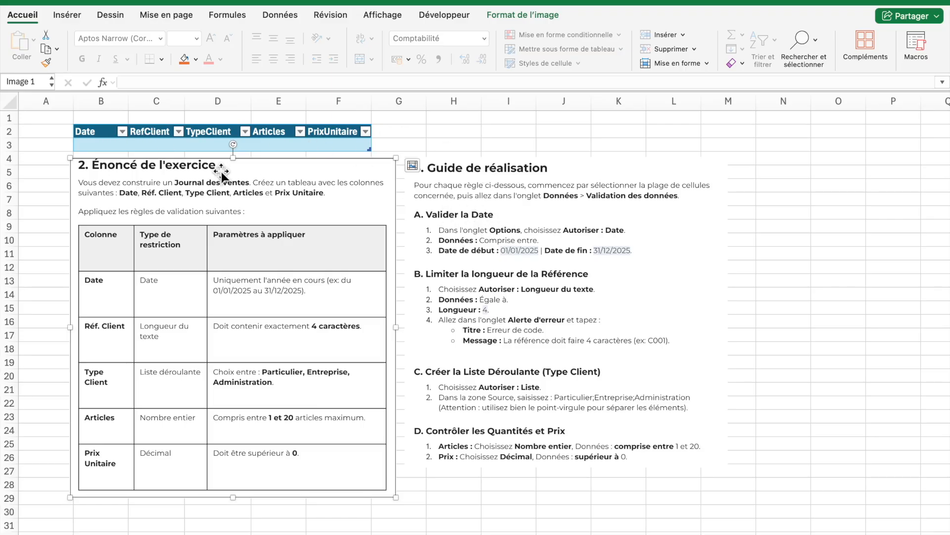
{"action": "left_click", "coordinate": [102, 147]}
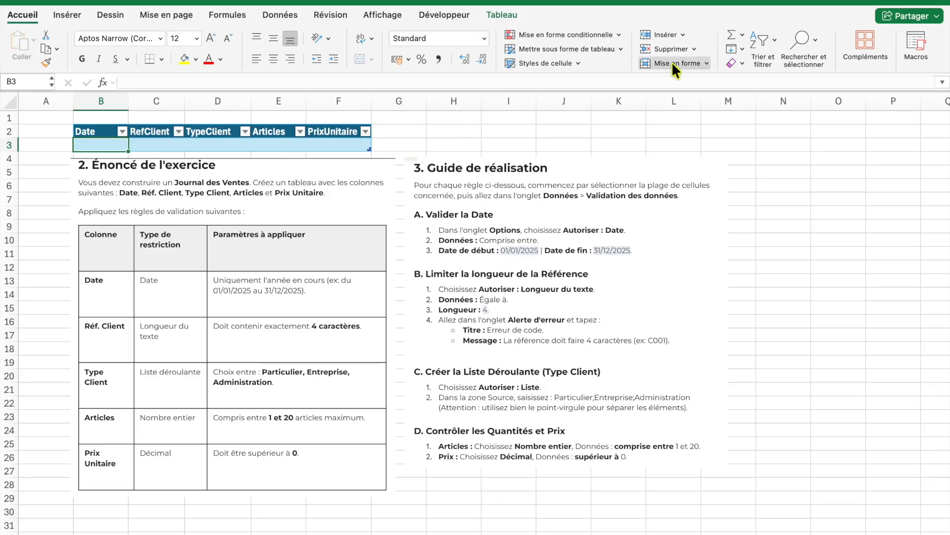
{"action": "left_click", "coordinate": [293, 11]}
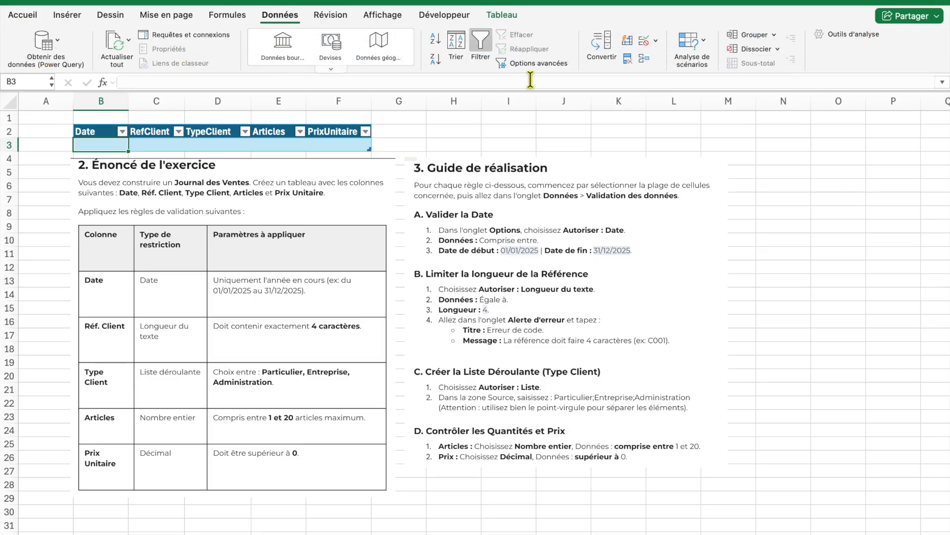
{"action": "left_click", "coordinate": [643, 41]}
{"action": "left_click_drag", "start_coordinate": [571, 66], "coordinate": [930, 80]}
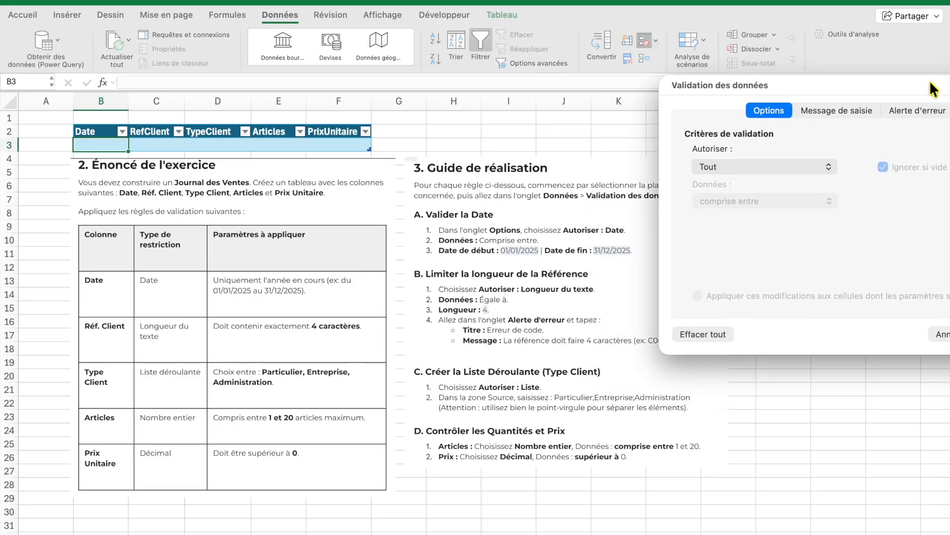
{"action": "left_click", "coordinate": [833, 167]}
{"action": "left_click", "coordinate": [761, 228]}
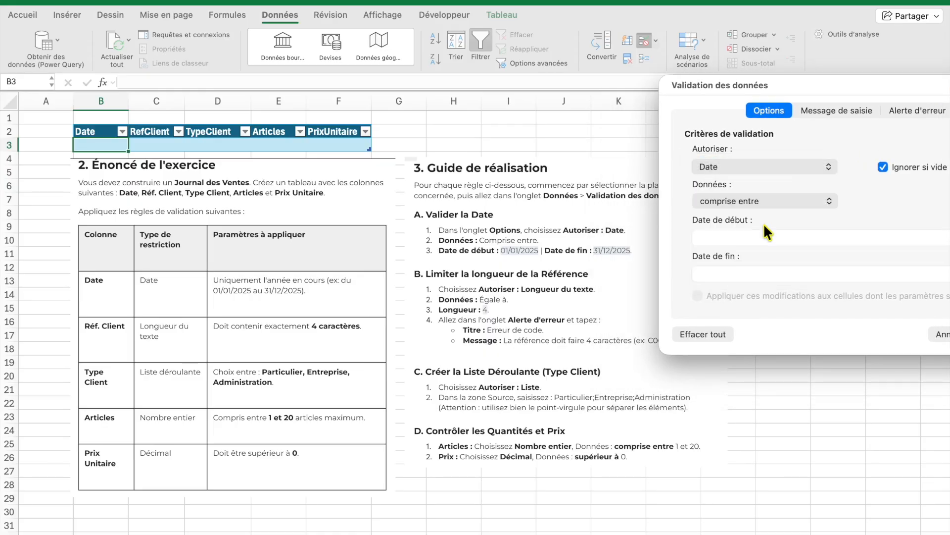
Set the allowed date range from 01/01/2025 to 31/12/2025
{"action": "left_click_drag", "start_coordinate": [824, 84], "coordinate": [602, 192]}
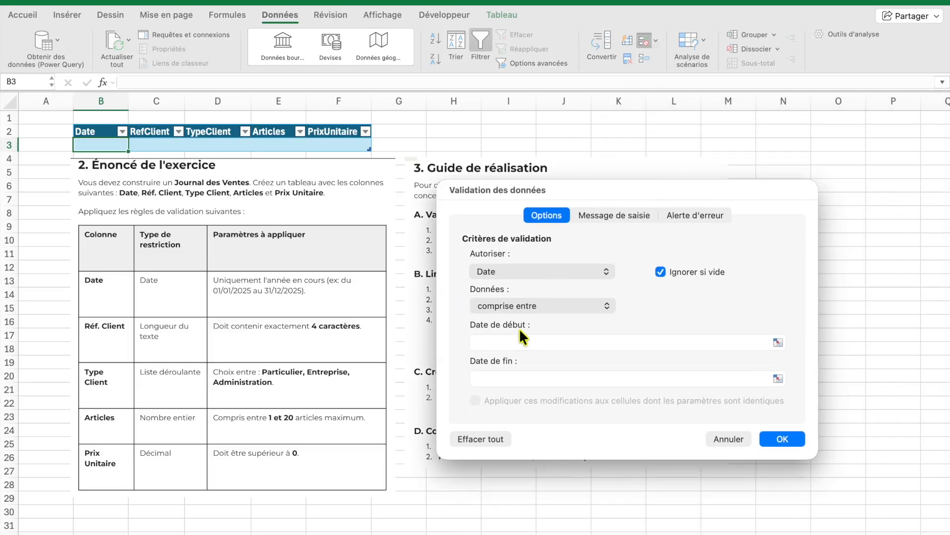
{"action": "left_click", "coordinate": [517, 341]}
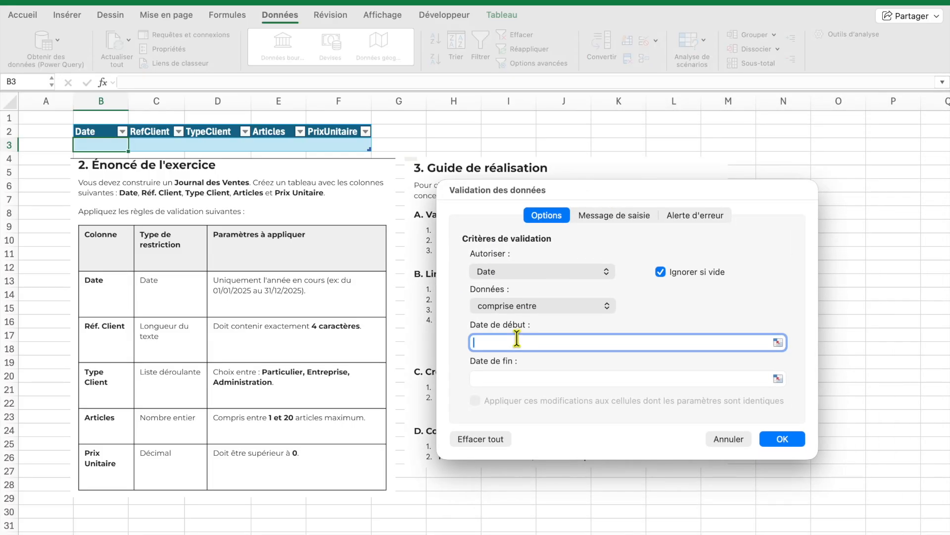
{"action": "left_click", "coordinate": [781, 342]}
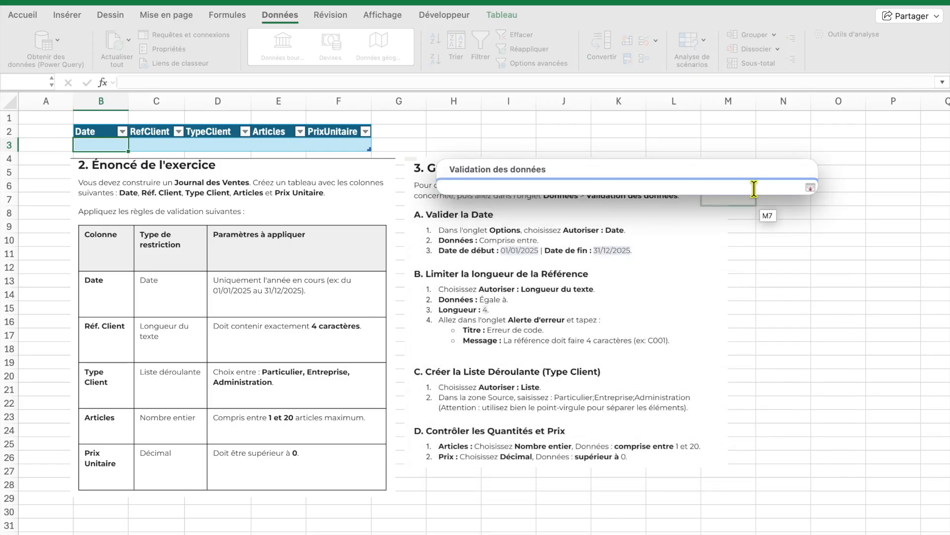
{"action": "left_click", "coordinate": [811, 187]}
{"action": "type", "text": "0"}
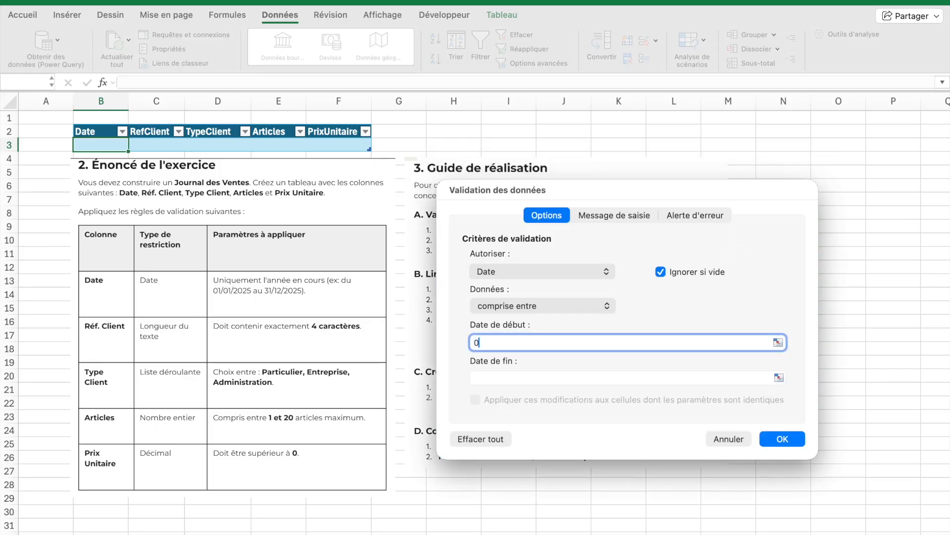
{"action": "type", "text": "1/01/2025"}
{"action": "left_click", "coordinate": [600, 376]}
{"action": "type", "text": "31/12/2025"}
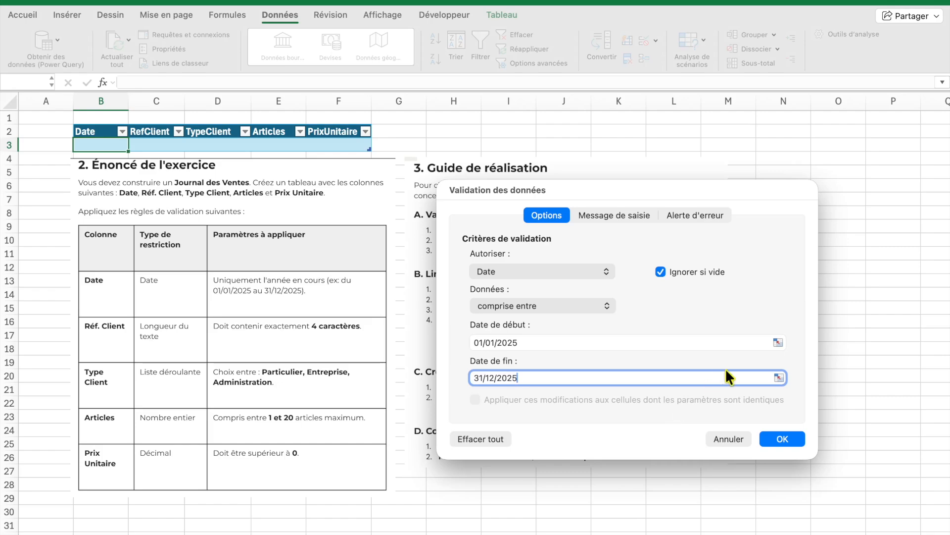
Add an input message titled 'Saisir date' prompting the user to enter a date
{"action": "left_click_drag", "start_coordinate": [596, 186], "coordinate": [721, 257]}
{"action": "left_click", "coordinate": [721, 263]}
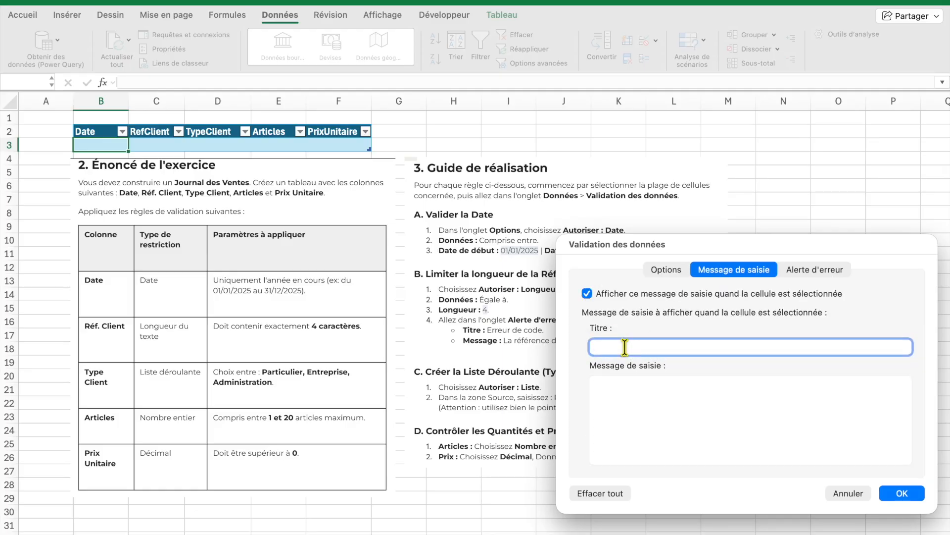
{"action": "type", "text": "Saisir date 2025"}
{"action": "left_click", "coordinate": [633, 434]}
{"action": "left_click", "coordinate": [693, 349]}
{"action": "key", "text": "BackSpace"}
{"action": "key", "text": "BackSpace"}
{"action": "key", "text": "BackSpace"}
{"action": "left_click", "coordinate": [683, 386]}
{"action": "type", "text": "Saisi"}
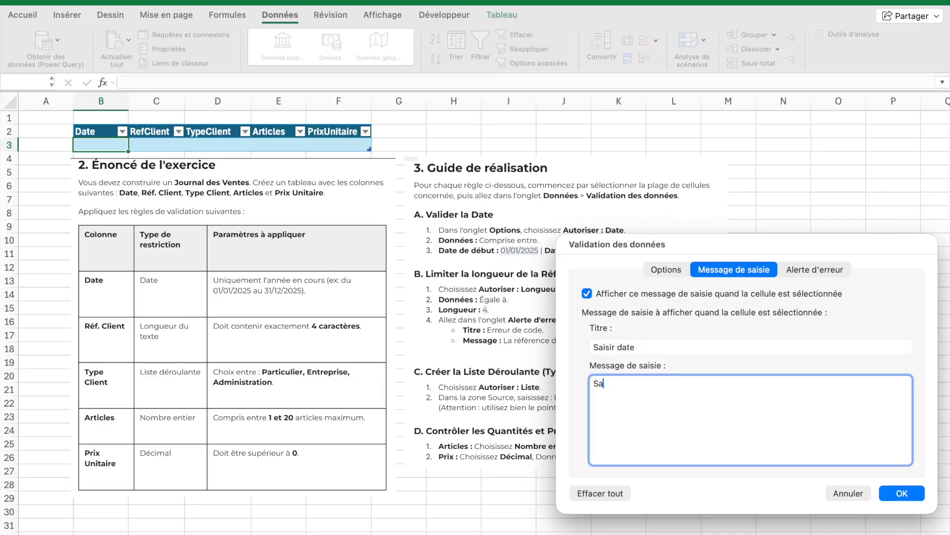
{"action": "type", "text": "r date 2025"}
Add a Stop error alert titled 'erreur de date' with the message 'Merci de saisir une date comprise entre le 01/01/2025 et le 31/12/2025'
{"action": "left_click", "coordinate": [817, 267]}
{"action": "left_click", "coordinate": [750, 346]}
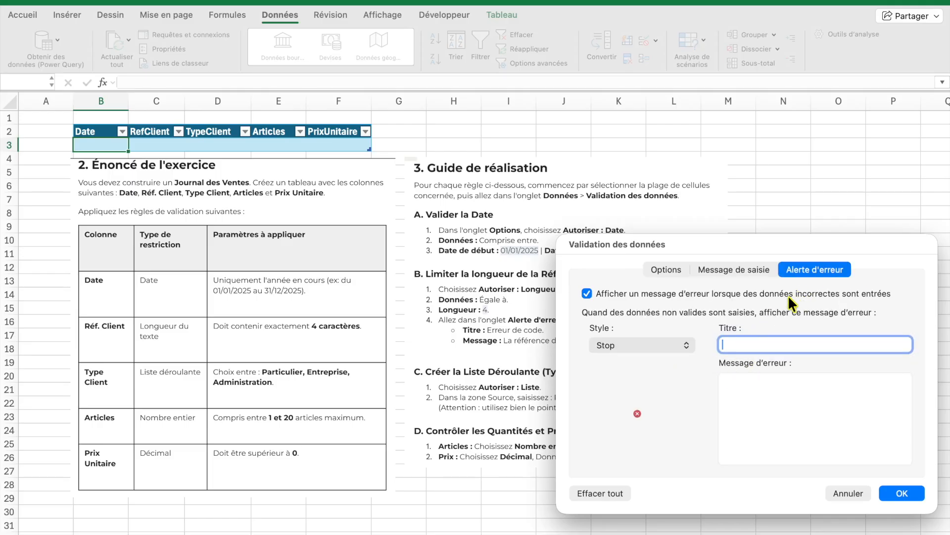
{"action": "left_click_drag", "start_coordinate": [792, 238], "coordinate": [687, 269]}
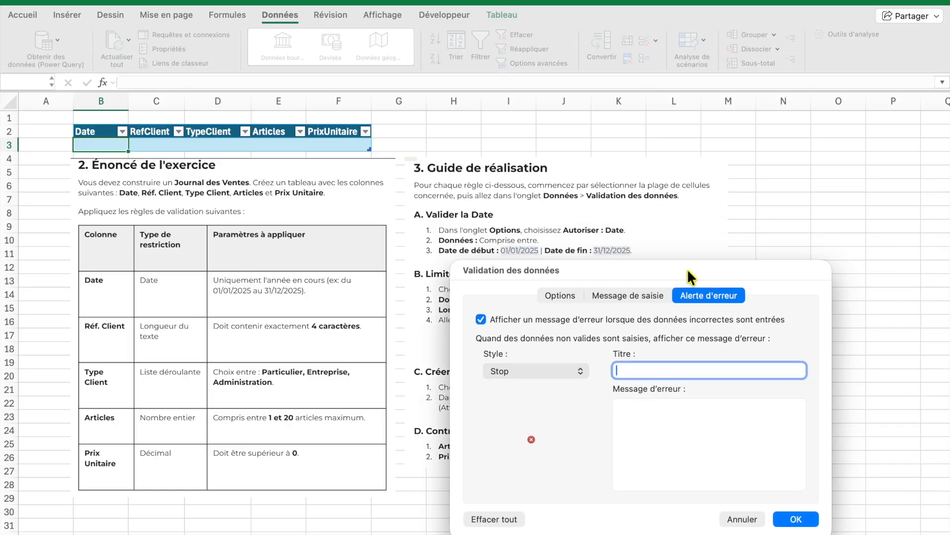
{"action": "type", "text": "ha"}
{"action": "key", "text": "BackSpace"}
{"action": "key", "text": "BackSpace"}
{"action": "type", "text": "erreu"}
{"action": "type", "text": "r dat"}
{"action": "type", "text": "a"}
{"action": "key", "text": "BackSpace"}
{"action": "key", "text": "BackSpace"}
{"action": "type", "text": "date"}
{"action": "left_click", "coordinate": [692, 436]}
{"action": "type", "text": "M"}
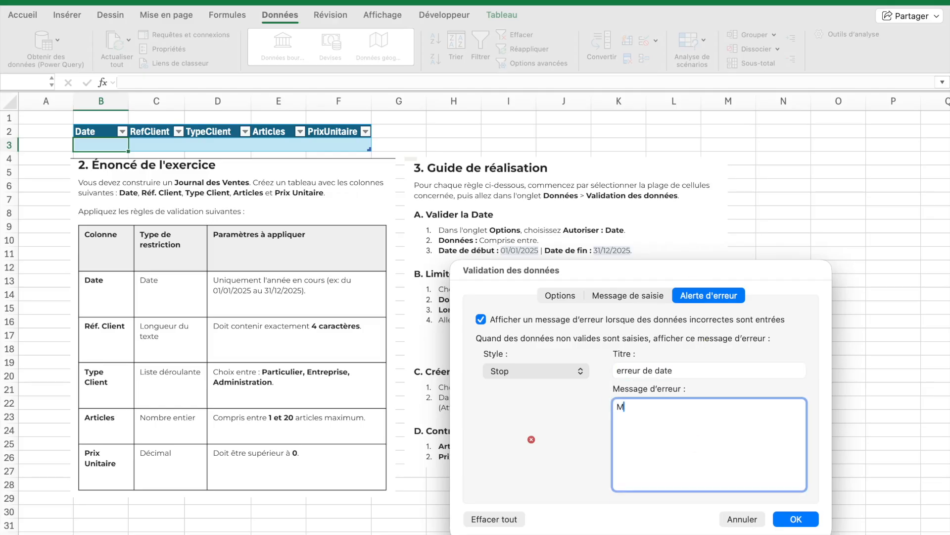
{"action": "type", "text": "erci de saisir une date compro"}
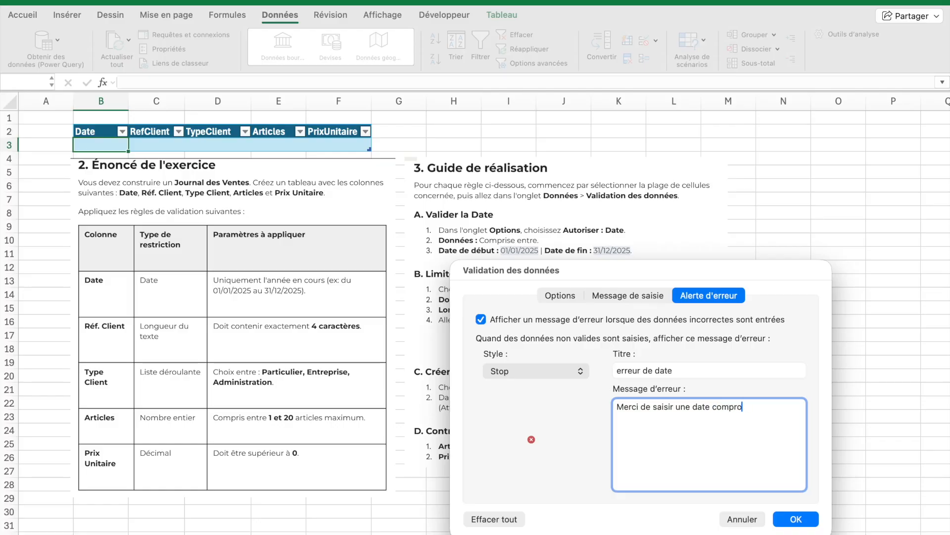
{"action": "key", "text": "BackSpace"}
{"action": "type", "text": "ise entre le 01/01/2025"}
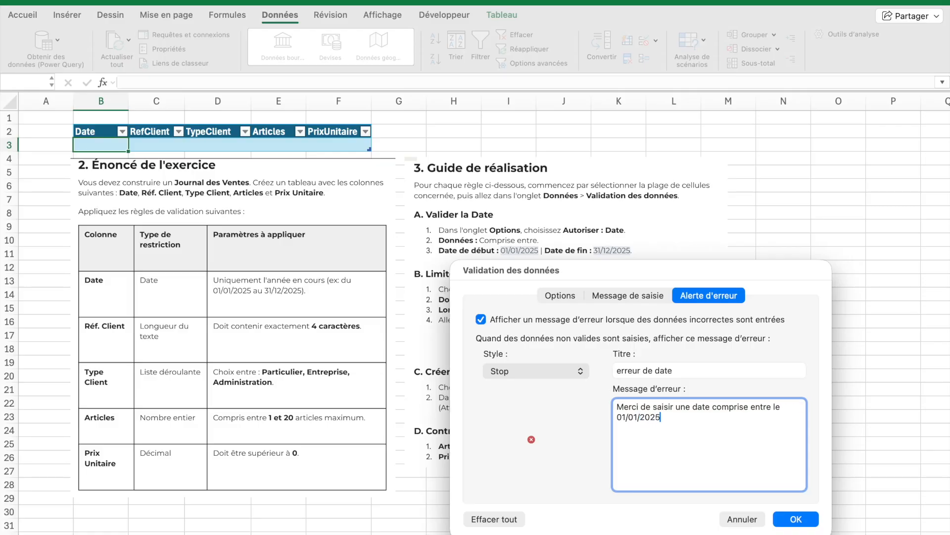
{"action": "type", "text": " et le 31/12/2025"}
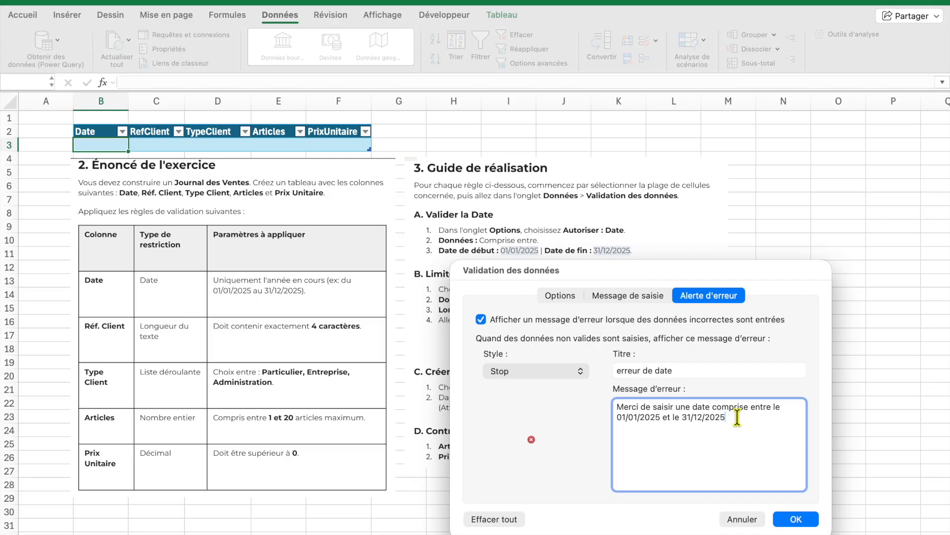
Capitalize the error alert title to 'Erreur de date' and apply the validation rule
{"action": "left_click", "coordinate": [621, 370]}
{"action": "key", "text": "BackSpace"}
{"action": "type", "text": "E"}
{"action": "left_click", "coordinate": [653, 447]}
{"action": "left_click", "coordinate": [792, 517]}
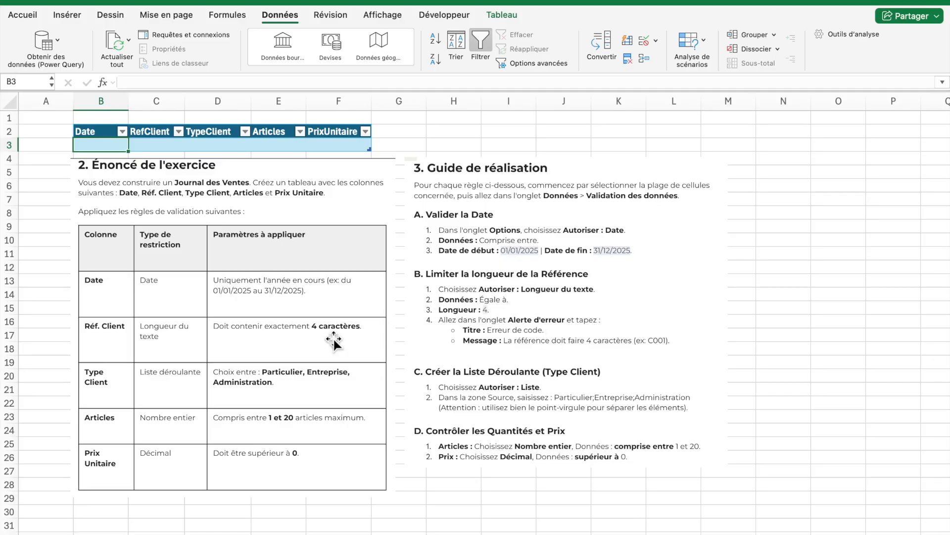
Restrict cell C3 of the RefClient column to a text length equal to 4
{"action": "left_click", "coordinate": [160, 148]}
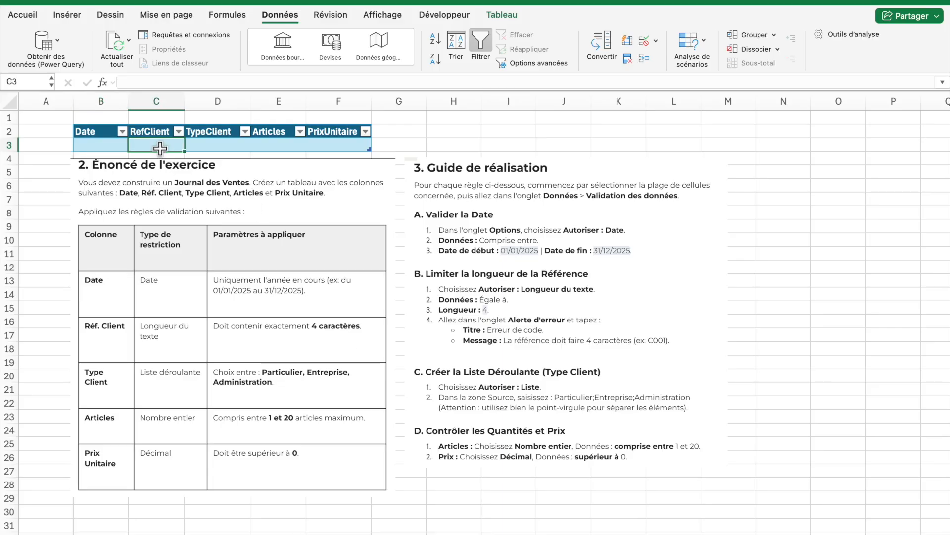
{"action": "left_click", "coordinate": [645, 40]}
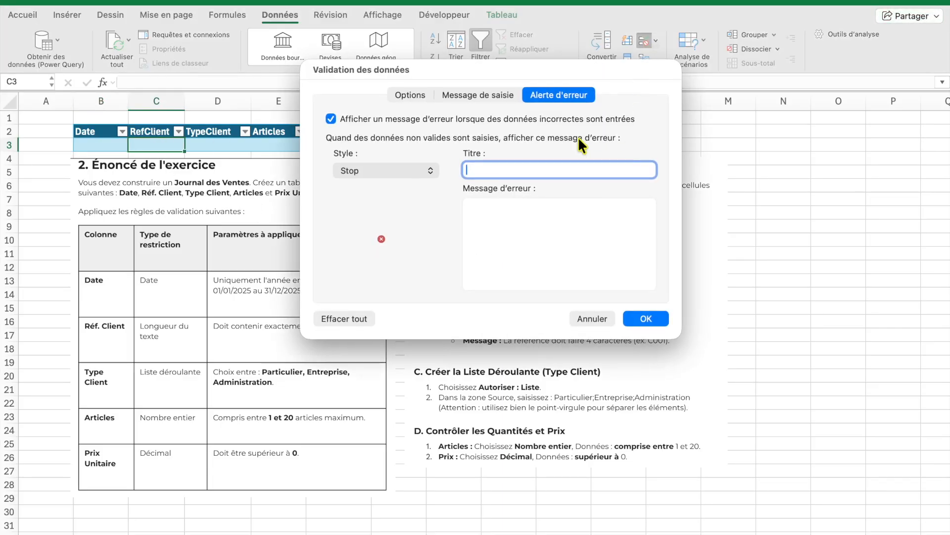
{"action": "left_click", "coordinate": [414, 93]}
{"action": "left_click", "coordinate": [454, 153]}
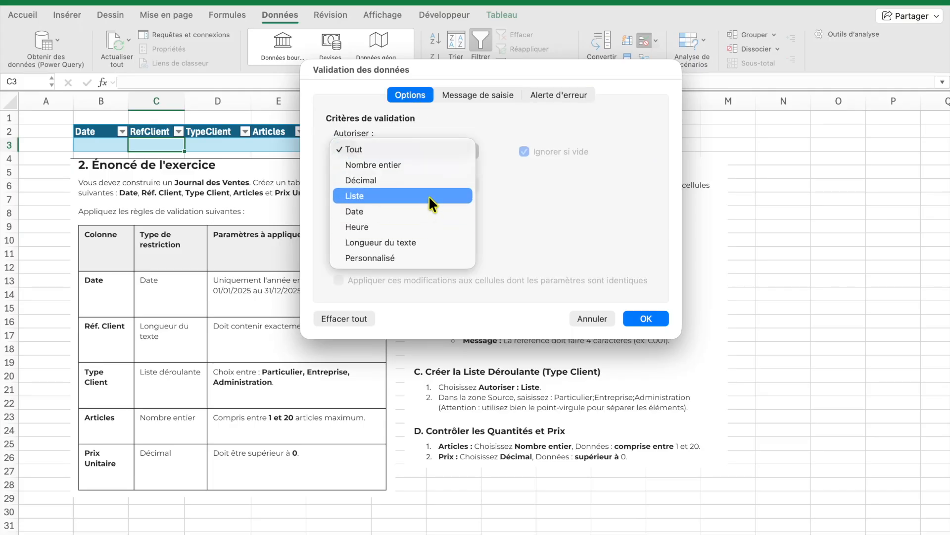
{"action": "left_click", "coordinate": [426, 243]}
{"action": "left_click_drag", "start_coordinate": [479, 64], "coordinate": [709, 240]}
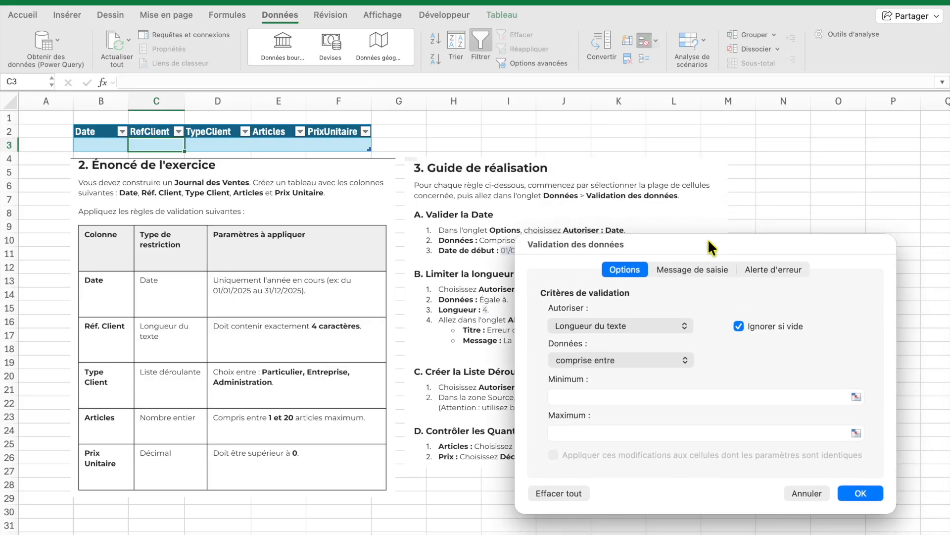
{"action": "left_click", "coordinate": [578, 396]}
{"action": "type", "text": "4"}
{"action": "left_click", "coordinate": [601, 361]}
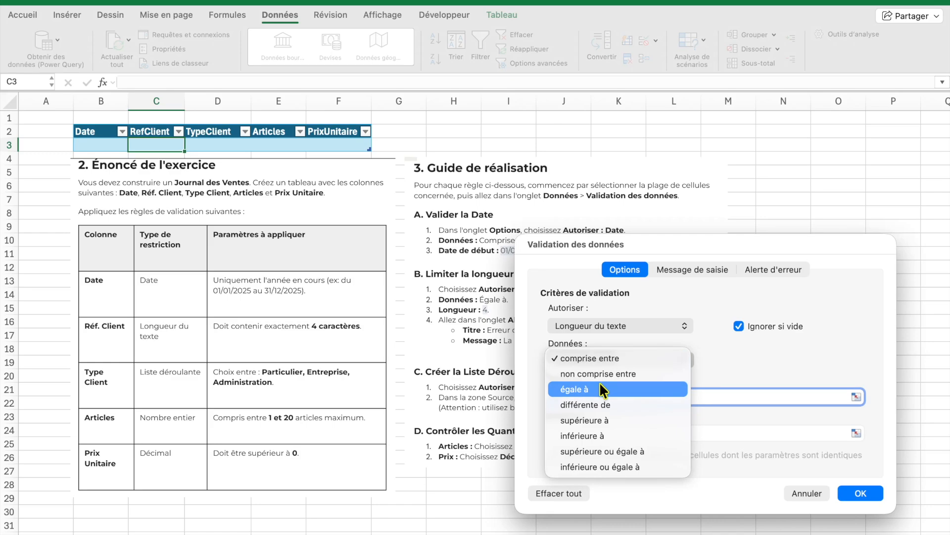
{"action": "left_click", "coordinate": [599, 382]}
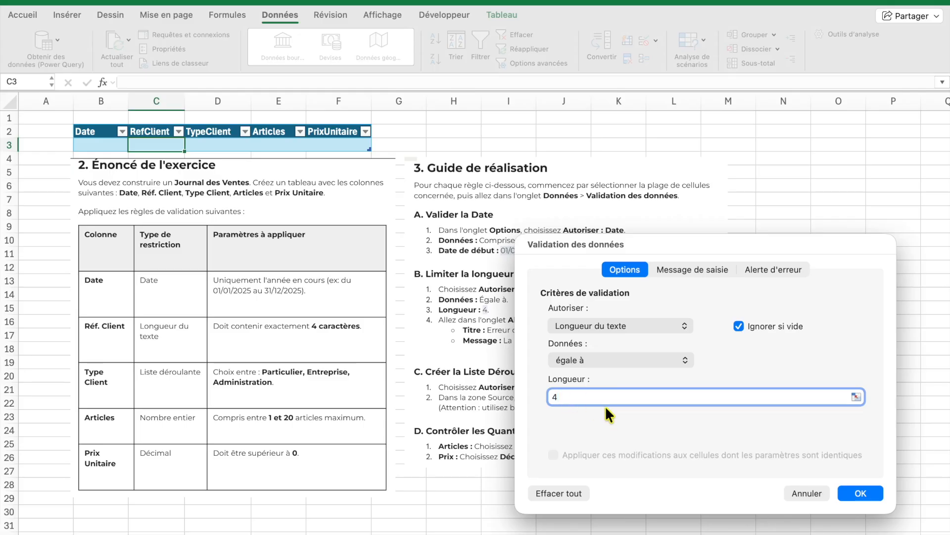
Add an input message titled 'Saisir réf client' with the message '4 Caractères'
{"action": "left_click", "coordinate": [706, 270]}
{"action": "left_click", "coordinate": [646, 347]}
{"action": "type", "text": "Saisir"}
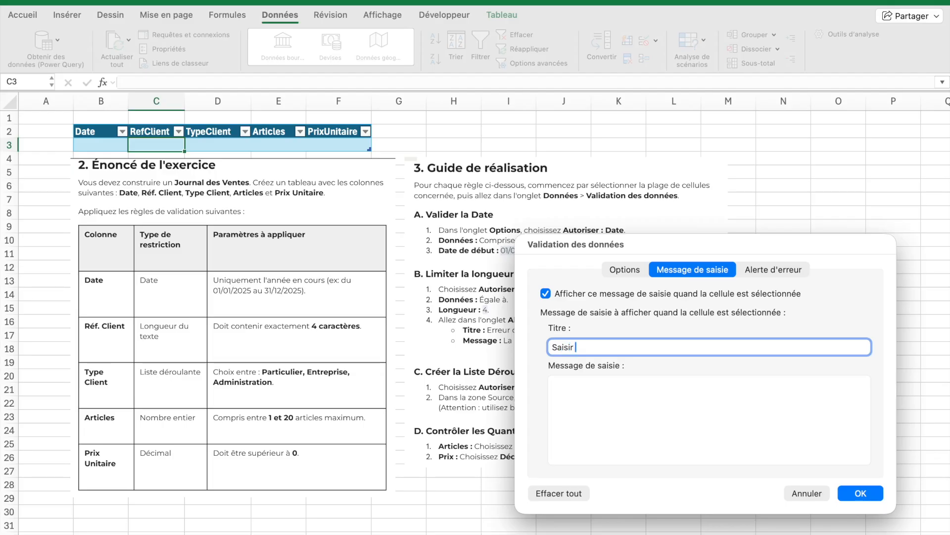
{"action": "type", "text": " réf client"}
{"action": "left_click", "coordinate": [635, 410]}
{"action": "type", "text": "SAi"}
{"action": "key", "text": "BackSpace"}
{"action": "key", "text": "BackSpace"}
{"action": "key", "text": "BackSpace"}
{"action": "type", "text": "4"}
{"action": "key", "text": "BackSpace"}
{"action": "type", "text": "4 C"}
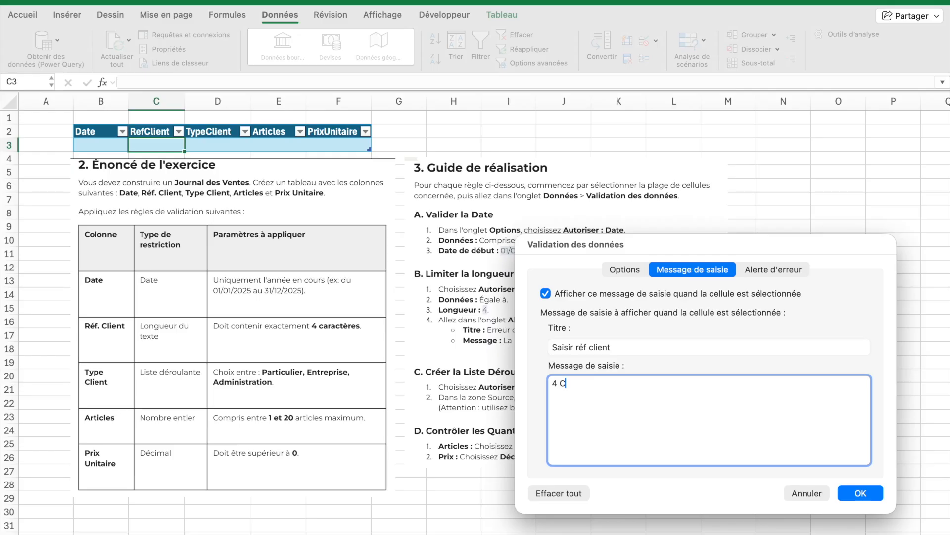
{"action": "type", "text": "aractères"}
Add an error alert titled 'Erreur saisie Réf client' with the message 'Attention la réf client dont contenir exactement 4 caractères' and apply
{"action": "left_click", "coordinate": [767, 272]}
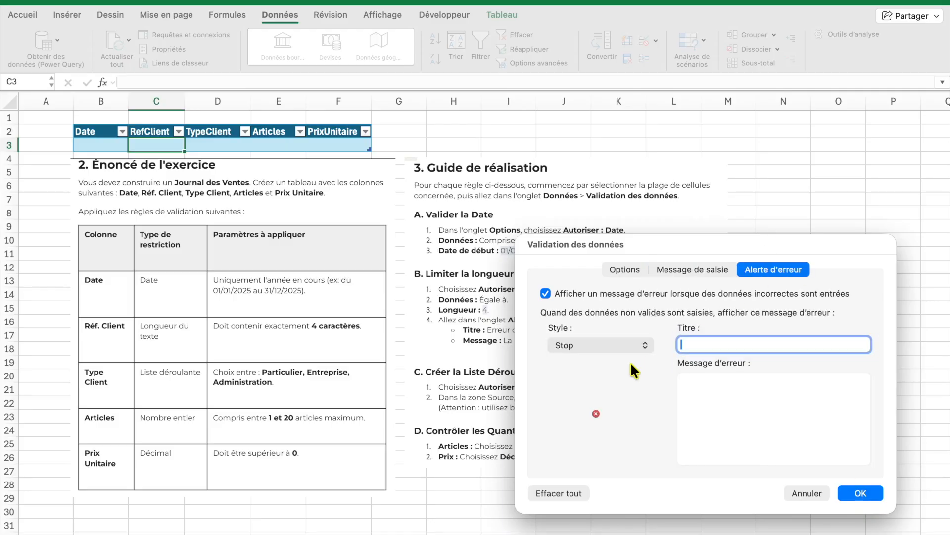
{"action": "type", "text": "Erreur sais"}
{"action": "type", "text": "Réf client"}
{"action": "left_click", "coordinate": [706, 375]}
{"action": "type", "text": "Attention"}
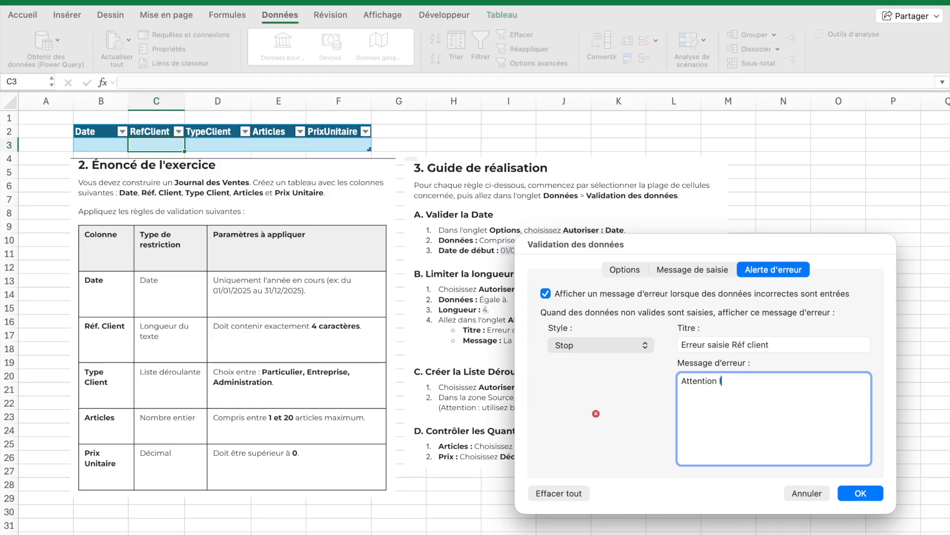
{"action": "type", "text": " lé réf"}
{"action": "key", "text": "BackSpace"}
{"action": "key", "text": "BackSpace"}
{"action": "key", "text": "BackSpace"}
{"action": "key", "text": "BackSpace"}
{"action": "type", "text": "réf client "}
{"action": "type", "text": "dont conten"}
{"action": "type", "text": "ir excat"}
{"action": "key", "text": "BackSpace"}
{"action": "key", "text": "BackSpace"}
{"action": "key", "text": "BackSpace"}
{"action": "type", "text": "ac"}
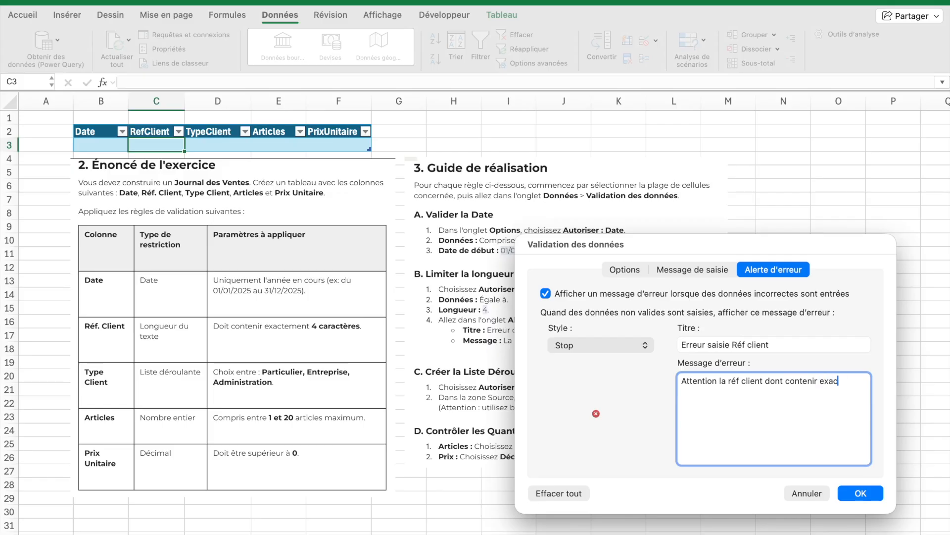
{"action": "type", "text": "tement 4 caaractères"}
{"action": "left_click", "coordinate": [865, 492]}
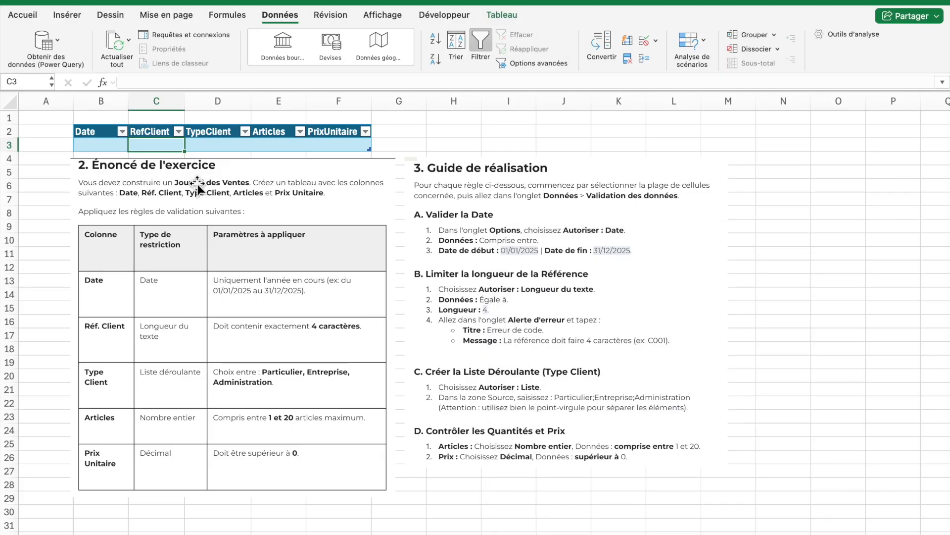
Open data validation for cell D3 of the TypeClient column and set it to allow a list
{"action": "left_click", "coordinate": [196, 146]}
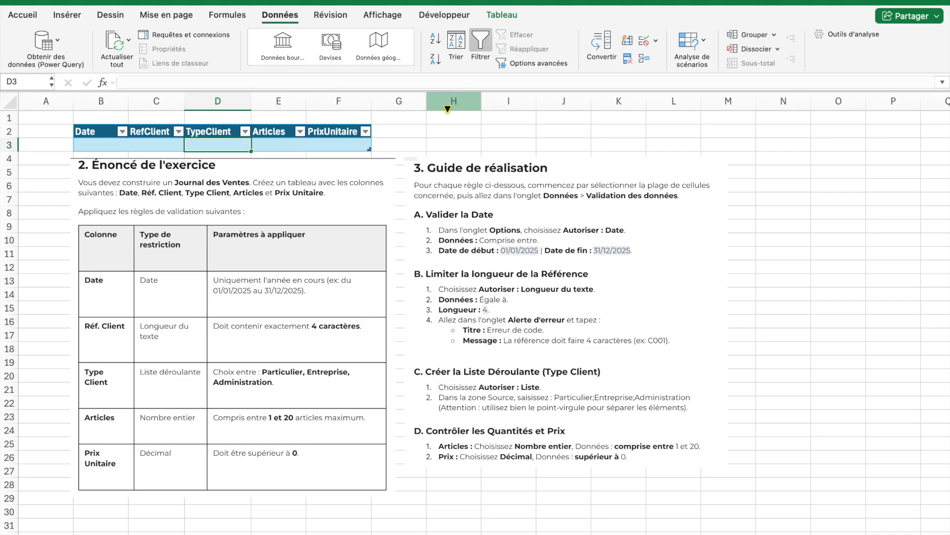
{"action": "left_click", "coordinate": [645, 41]}
{"action": "left_click", "coordinate": [414, 94]}
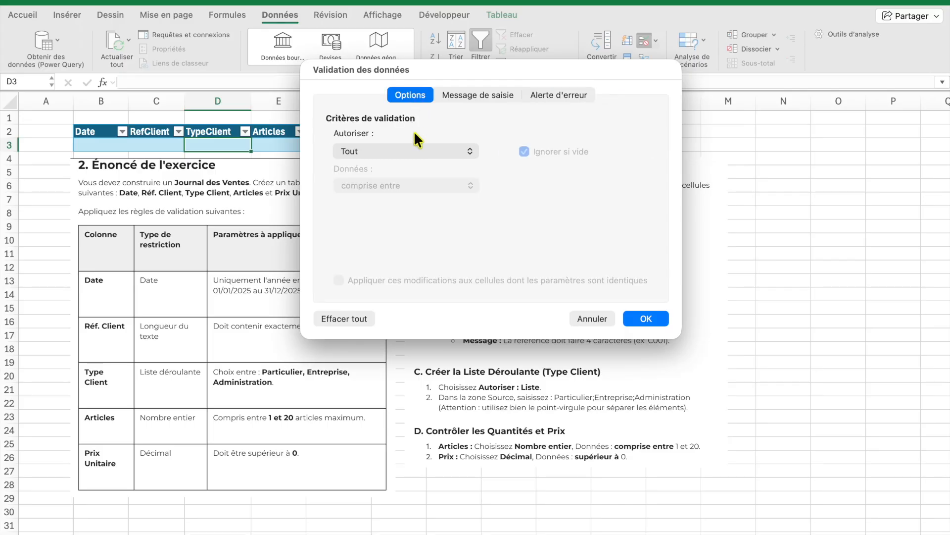
{"action": "left_click", "coordinate": [418, 153]}
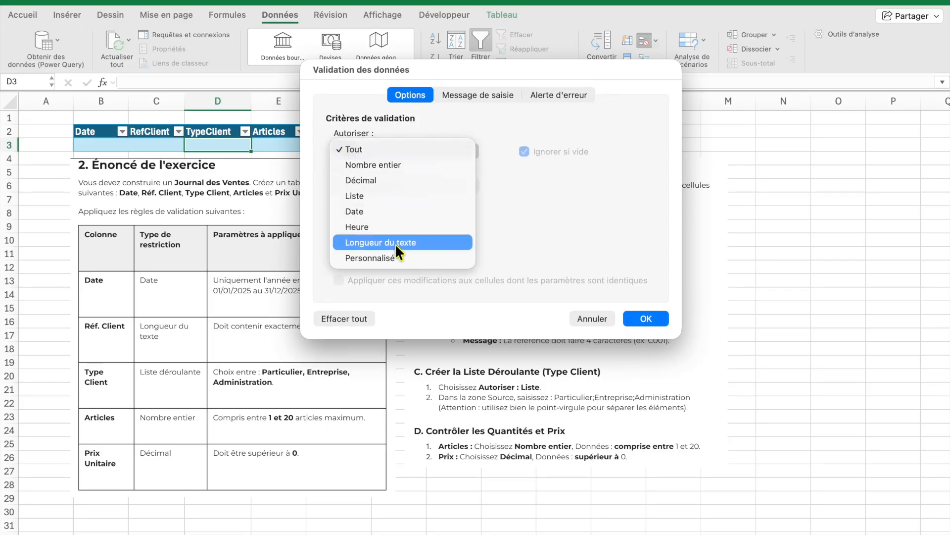
{"action": "left_click", "coordinate": [400, 196]}
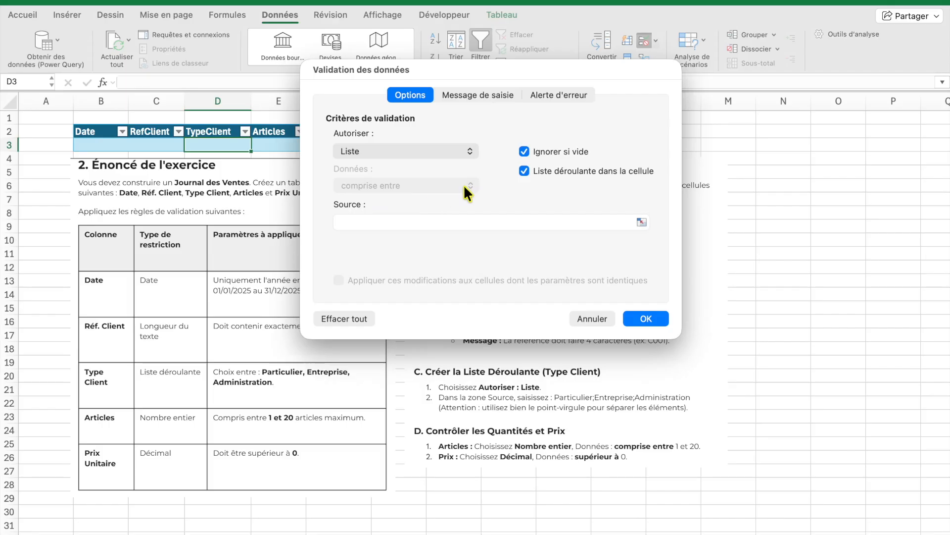
{"action": "left_click", "coordinate": [419, 221]}
{"action": "left_click_drag", "start_coordinate": [482, 75], "coordinate": [729, 93]}
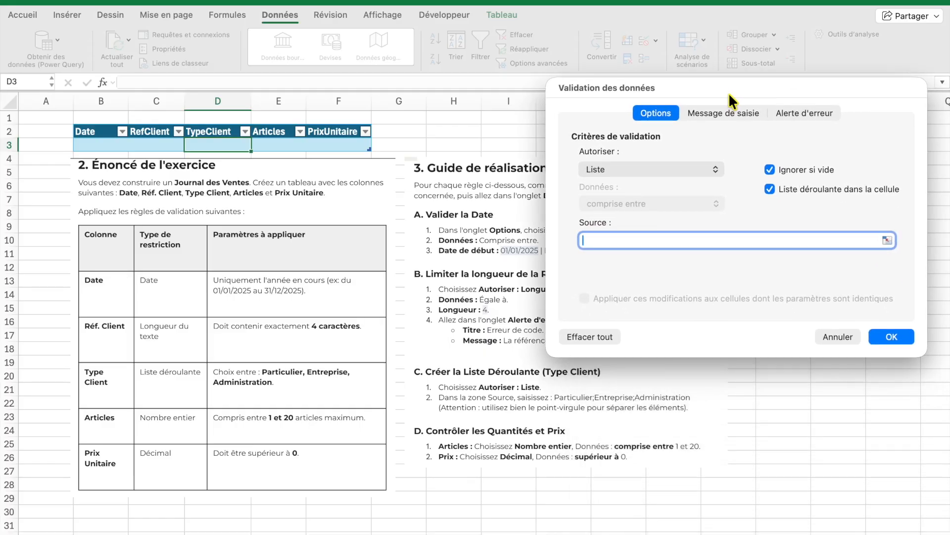
Enter Particulier;Entreprise;Administration as the list source
{"action": "type", "text": "Pa"}
{"action": "type", "text": "rtic"}
{"action": "type", "text": "ulue"}
{"action": "key", "text": "BackSpace"}
{"action": "key", "text": "BackSpace"}
{"action": "key", "text": "BackSpace"}
{"action": "type", "text": "ier;Entre"}
{"action": "key", "text": "BackSpace"}
{"action": "key", "text": "BackSpace"}
{"action": "key", "text": "BackSpace"}
{"action": "type", "text": "treprise"}
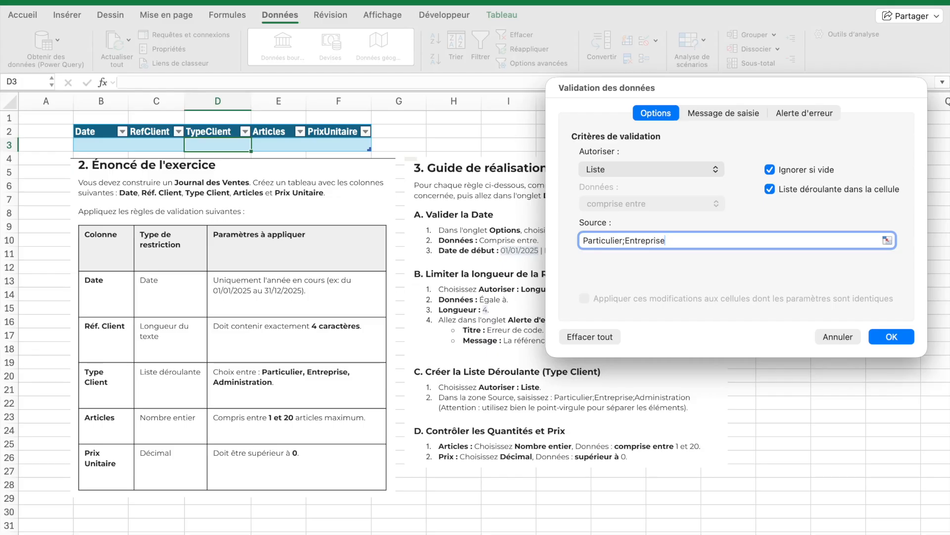
{"action": "type", "text": ";Administration"}
Add an input message titled 'Choisir dans la liste' with the message 'Choisir dans la liste'
{"action": "left_click", "coordinate": [726, 112]}
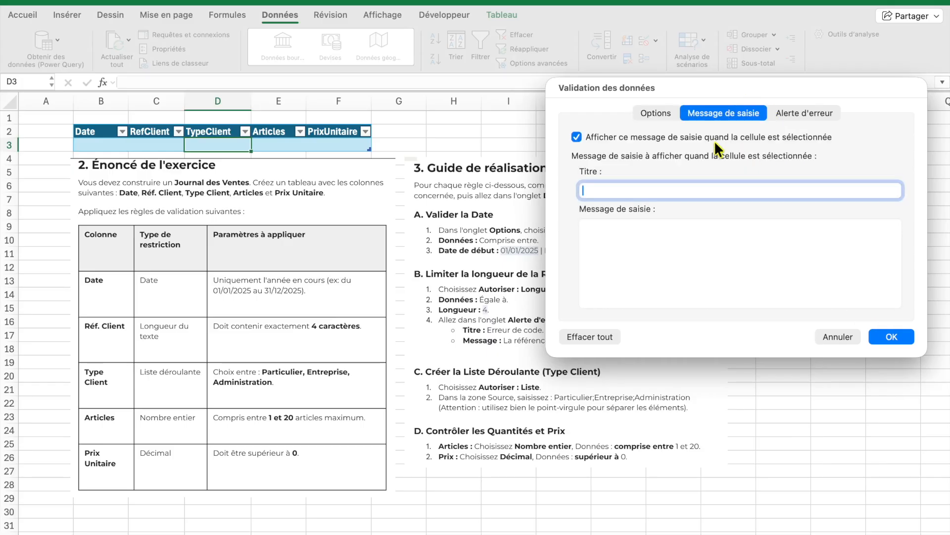
{"action": "type", "text": "Chiois"}
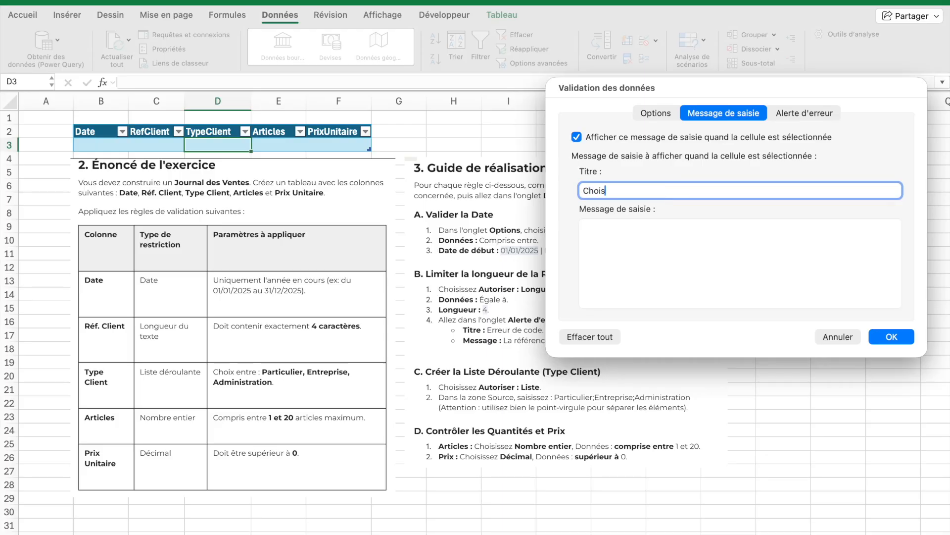
{"action": "type", "text": "ir dans la liste"}
{"action": "left_click", "coordinate": [655, 228]}
{"action": "type", "text": "Choisi"}
{"action": "key", "text": "BackSpace"}
{"action": "key", "text": "BackSpace"}
{"action": "type", "text": "isir dans la liste"}
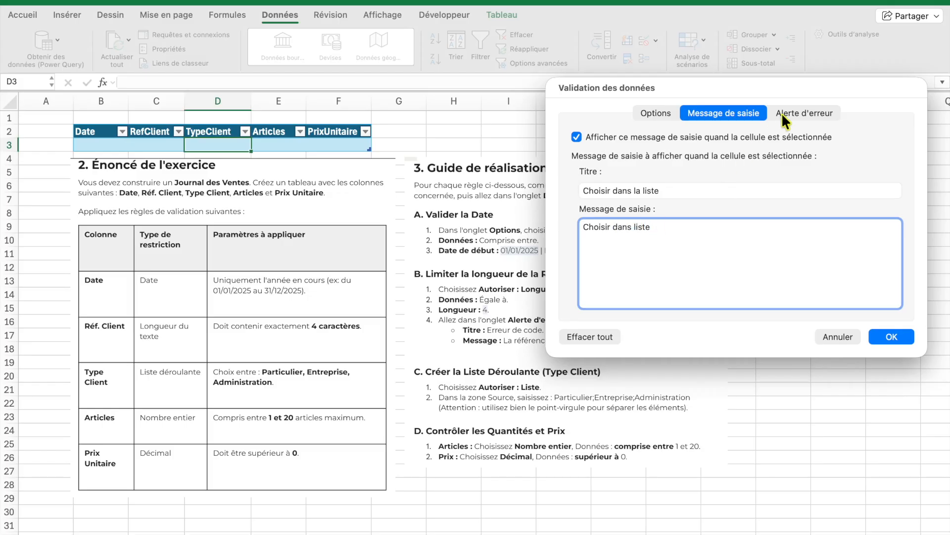
Add an error alert titled 'Erreur' with the message 'Vous devez choisir une donnée dans la liste' and apply the rule
{"action": "left_click", "coordinate": [782, 113]}
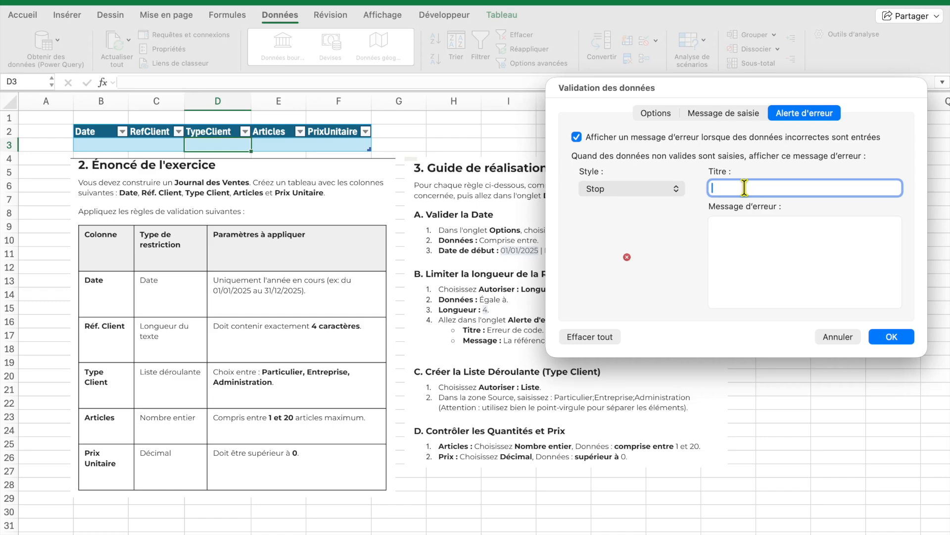
{"action": "type", "text": "Erreur"}
{"action": "left_click", "coordinate": [734, 241]}
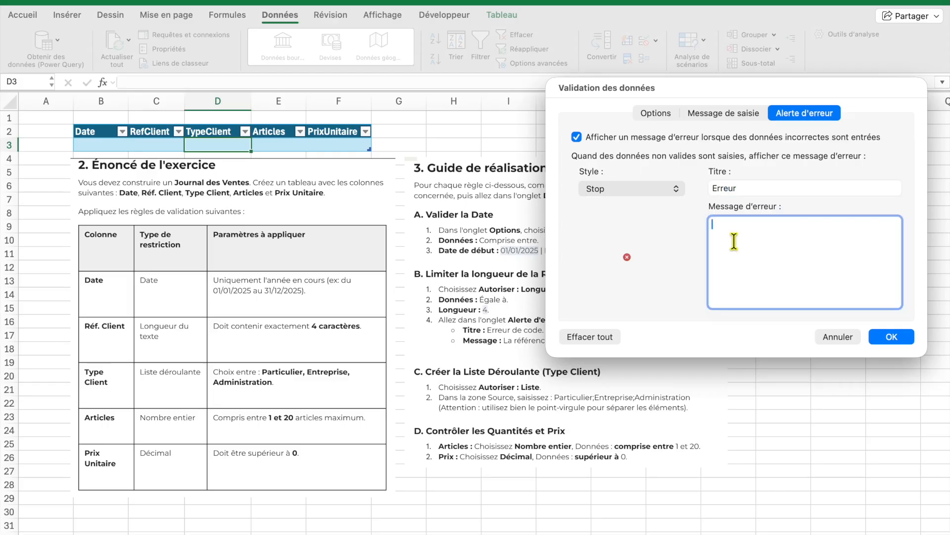
{"action": "type", "text": "Vous devez chos"}
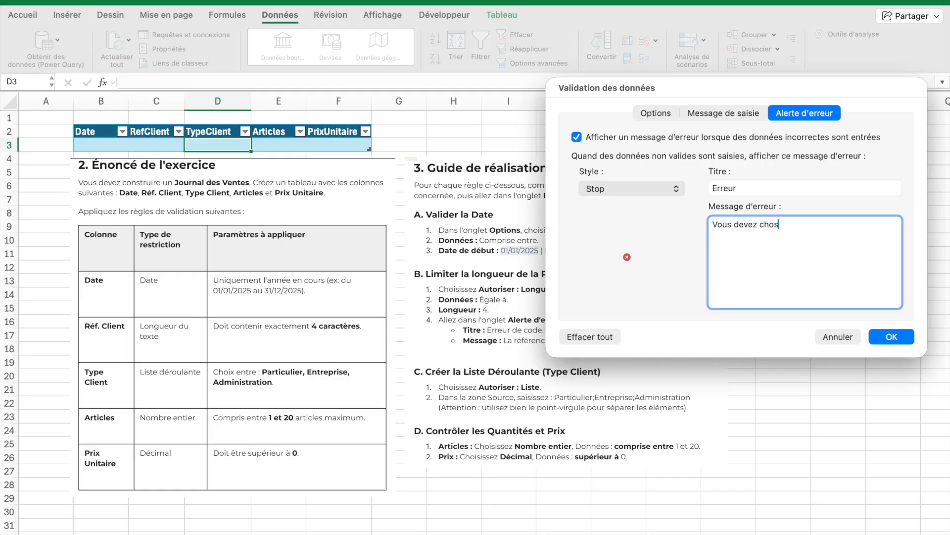
{"action": "type", "text": "iisir une donnée dans la liste"}
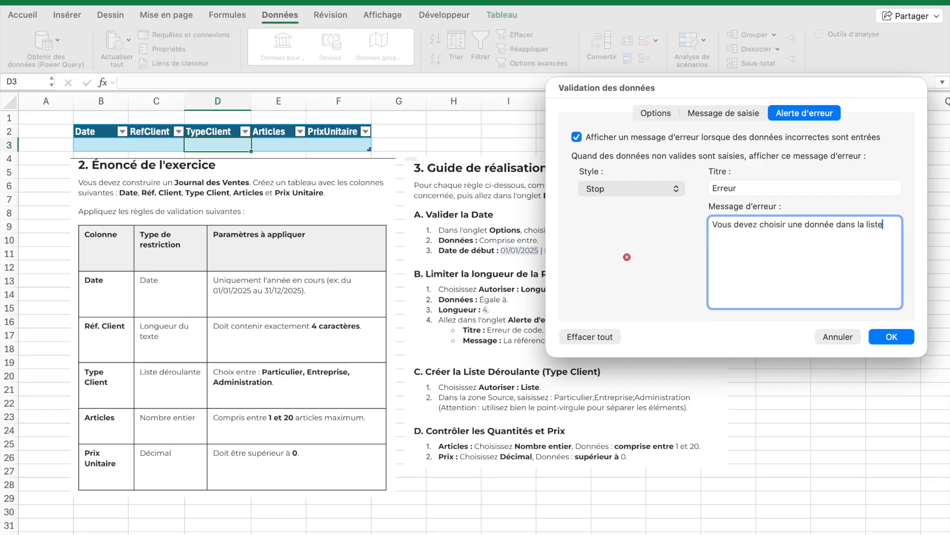
{"action": "left_click", "coordinate": [886, 337]}
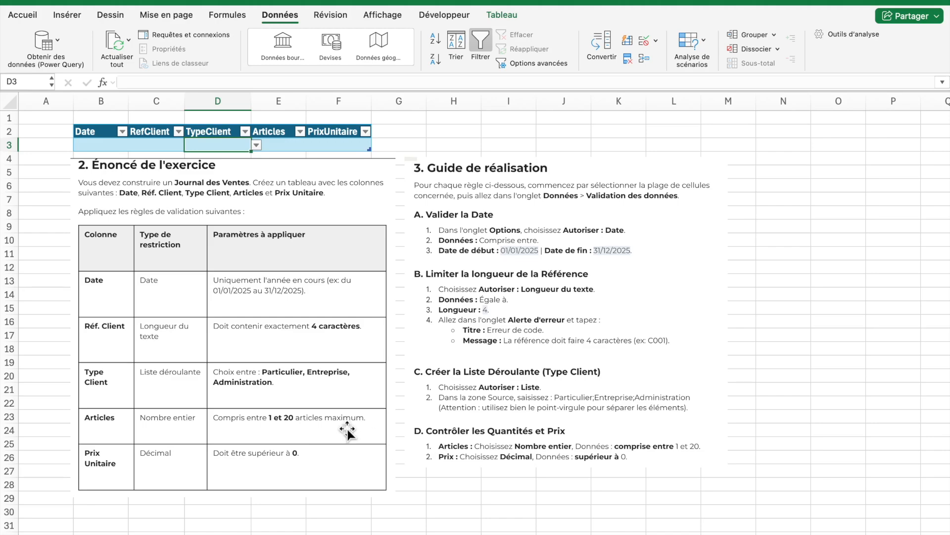
Restrict cell E3 of the Articles column to whole numbers between 1 and 20
{"action": "left_click", "coordinate": [286, 145]}
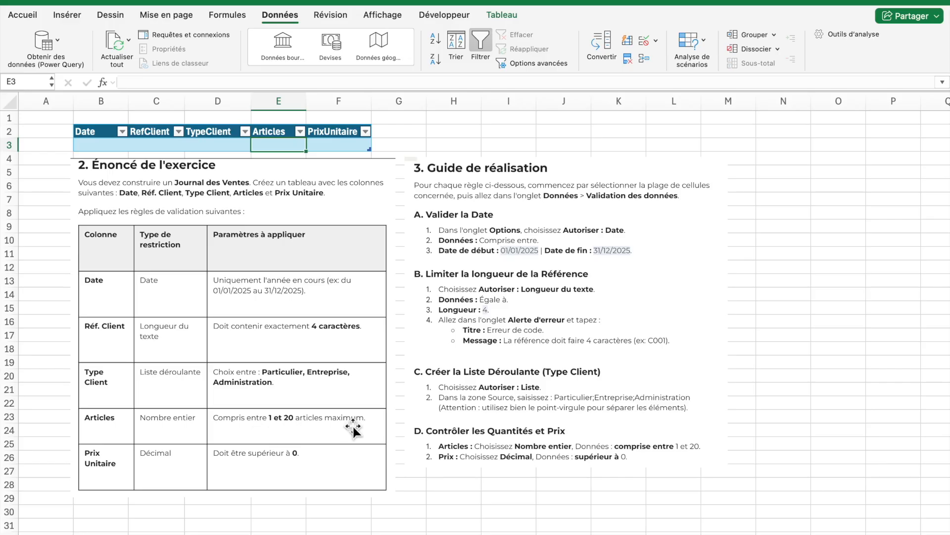
{"action": "left_click", "coordinate": [644, 40]}
{"action": "left_click", "coordinate": [411, 95]}
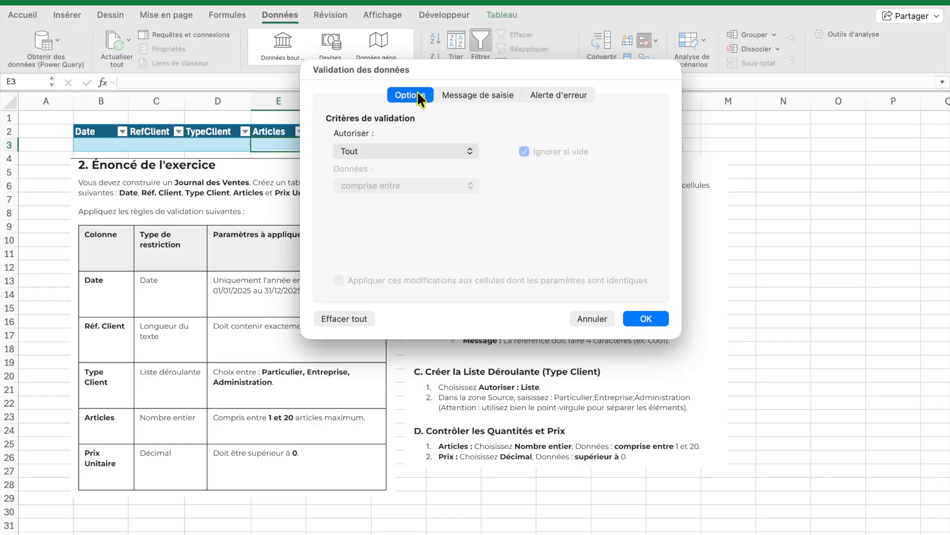
{"action": "left_click", "coordinate": [436, 153]}
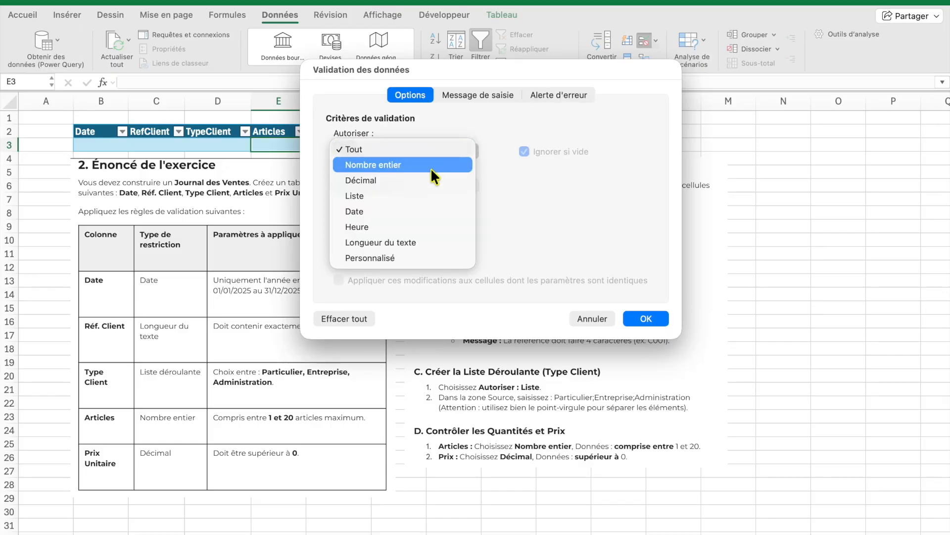
{"action": "left_click", "coordinate": [429, 168]}
{"action": "left_click", "coordinate": [420, 221]}
{"action": "type", "text": "1"}
{"action": "left_click", "coordinate": [420, 251]}
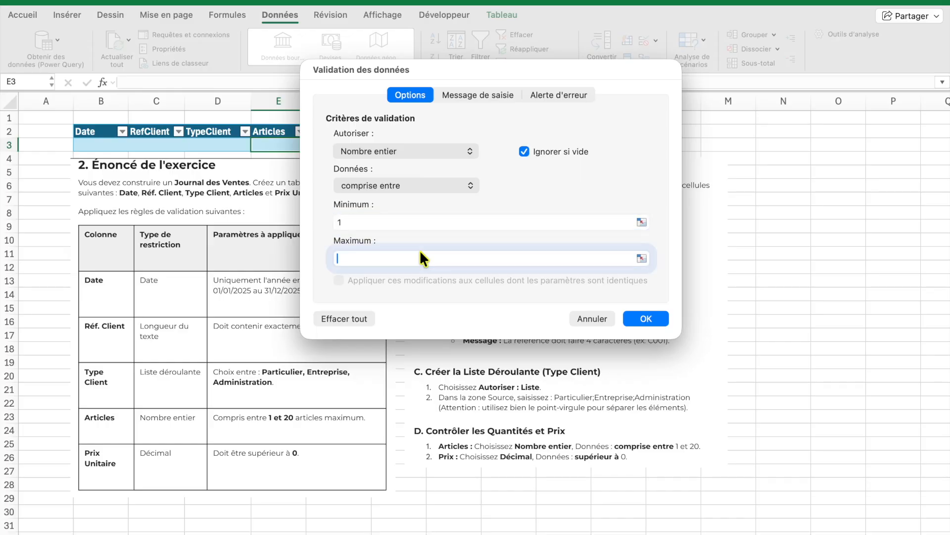
{"action": "type", "text": "20"}
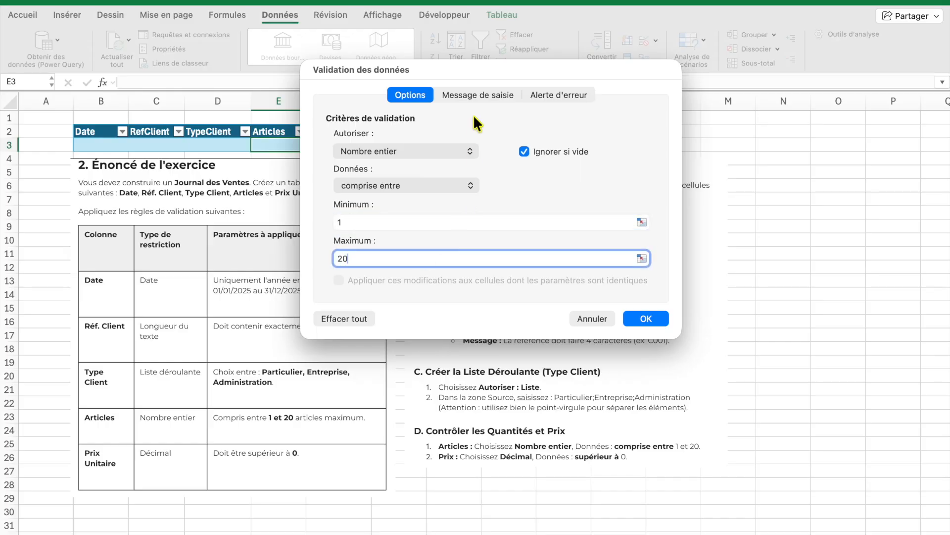
Add an input message titled 'Saisir entre 1 et 20' with the message 'Entre 1 et 20'
{"action": "left_click", "coordinate": [481, 92]}
{"action": "type", "text": "Saisir en"}
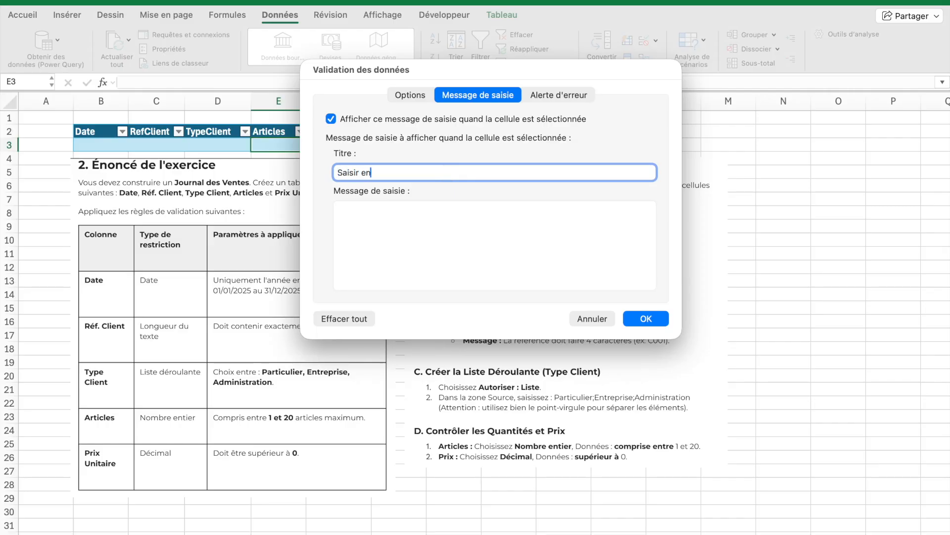
{"action": "type", "text": "tre 1 et 20"}
{"action": "left_click", "coordinate": [431, 226]}
{"action": "type", "text": "Ent"}
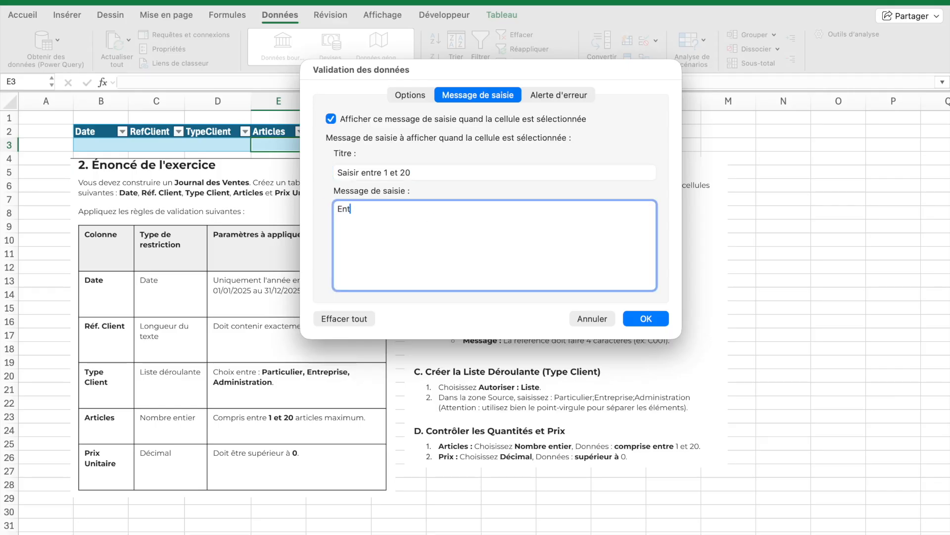
{"action": "type", "text": "re 1 et 20"}
Add an error alert titled 'Erreur de saisie' with the message 'Le nb d'articles doit être compris entre 1 et 20 maximum' and apply
{"action": "left_click", "coordinate": [566, 91]}
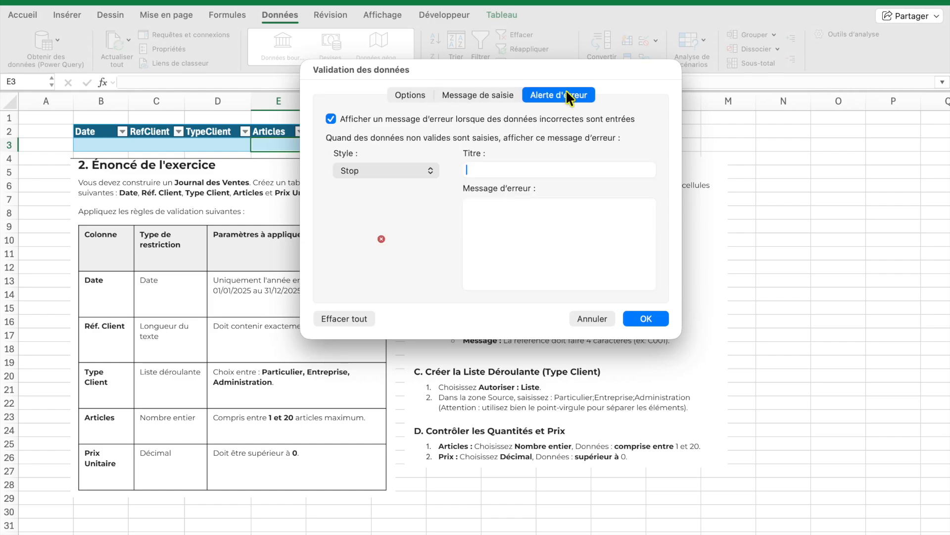
{"action": "type", "text": "Erreu"}
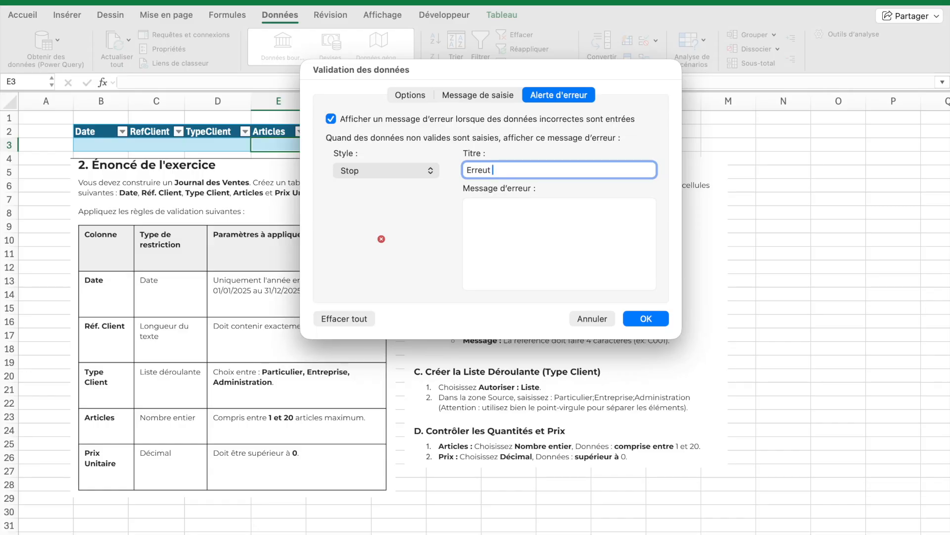
{"action": "type", "text": "r de saisire"}
{"action": "left_click", "coordinate": [559, 220]}
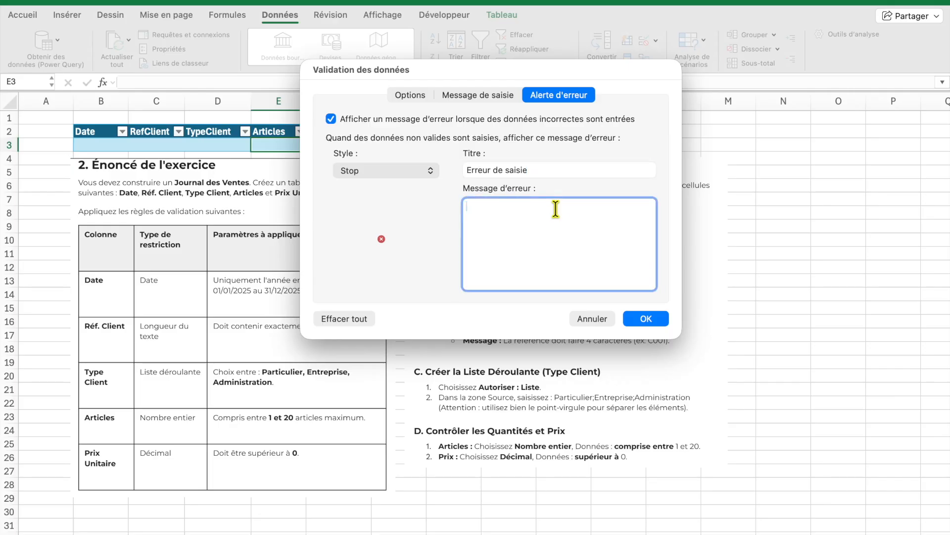
{"action": "type", "text": "Le nb d'article"}
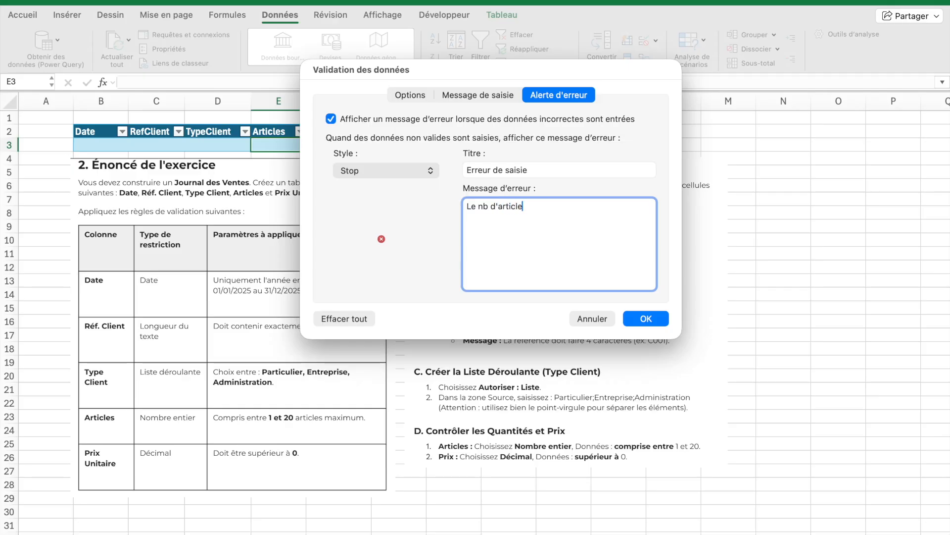
{"action": "type", "text": "s doit être compris entre 1 et"}
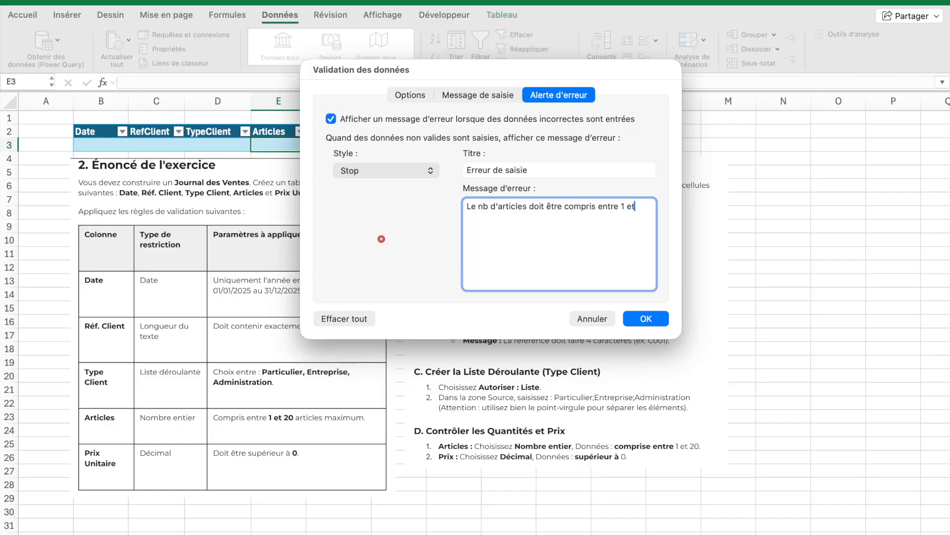
{"action": "type", "text": " 20 maximum"}
{"action": "left_click", "coordinate": [646, 318]}
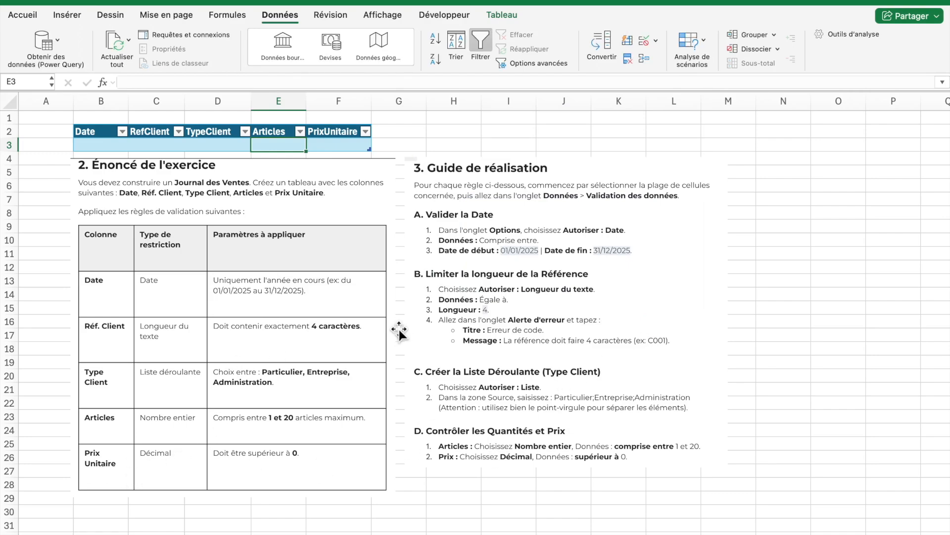
Restrict cell F3 of the PrixUnitaire column to decimal values greater than 0
{"action": "left_click", "coordinate": [338, 151]}
{"action": "left_click", "coordinate": [349, 148]}
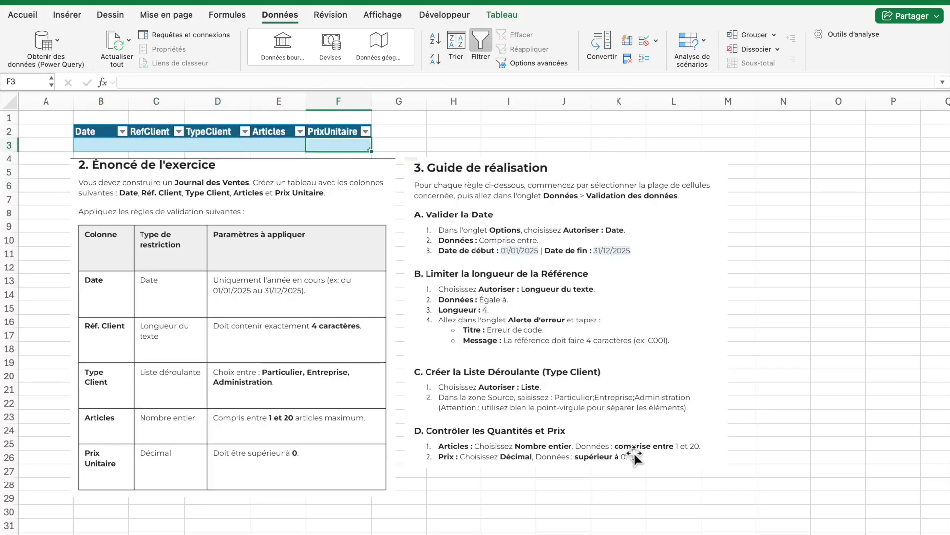
{"action": "left_click", "coordinate": [644, 41]}
{"action": "left_click", "coordinate": [415, 94]}
{"action": "left_click", "coordinate": [388, 147]}
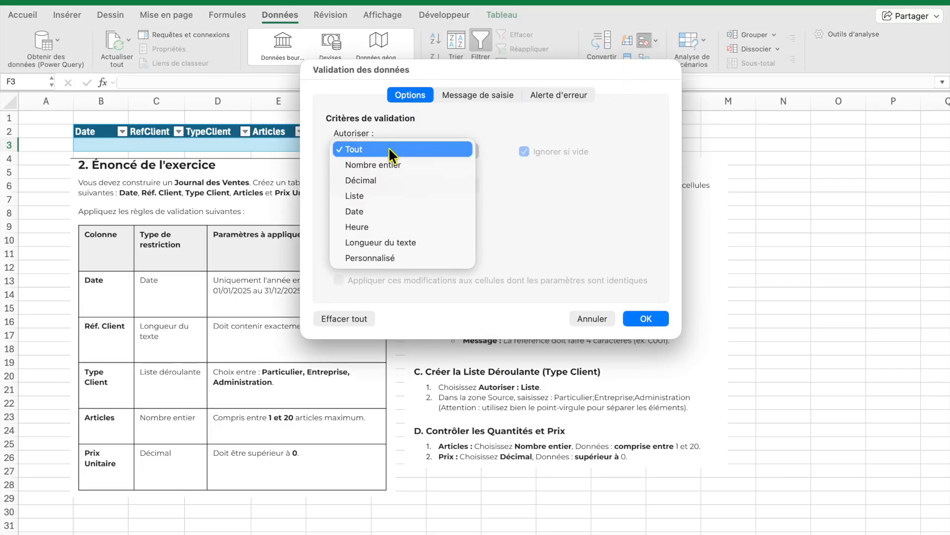
{"action": "left_click", "coordinate": [387, 181]}
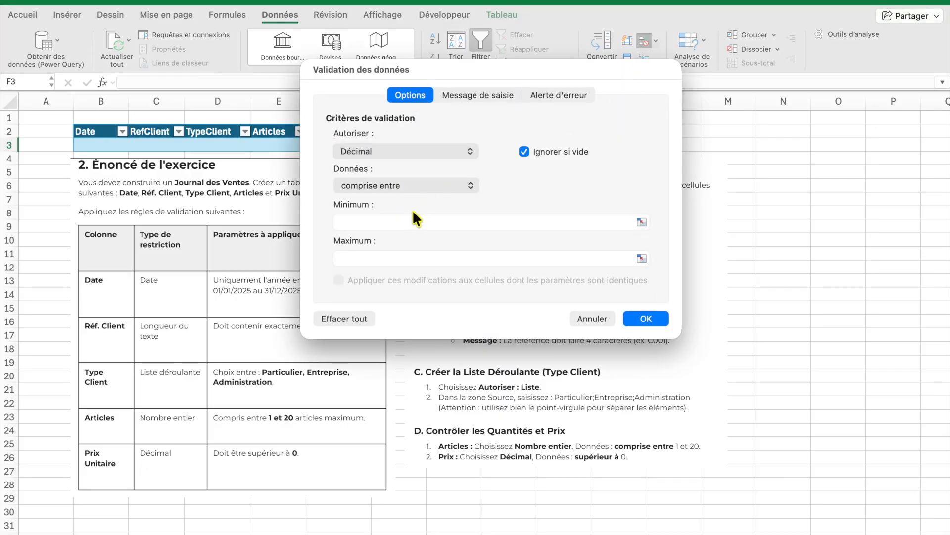
{"action": "left_click", "coordinate": [405, 223]}
{"action": "left_click", "coordinate": [426, 187]}
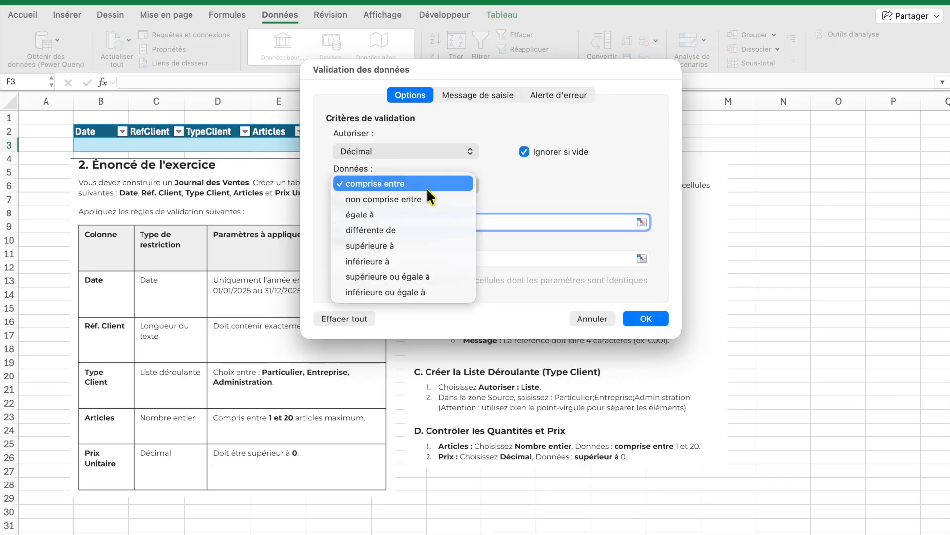
{"action": "left_click", "coordinate": [408, 245]}
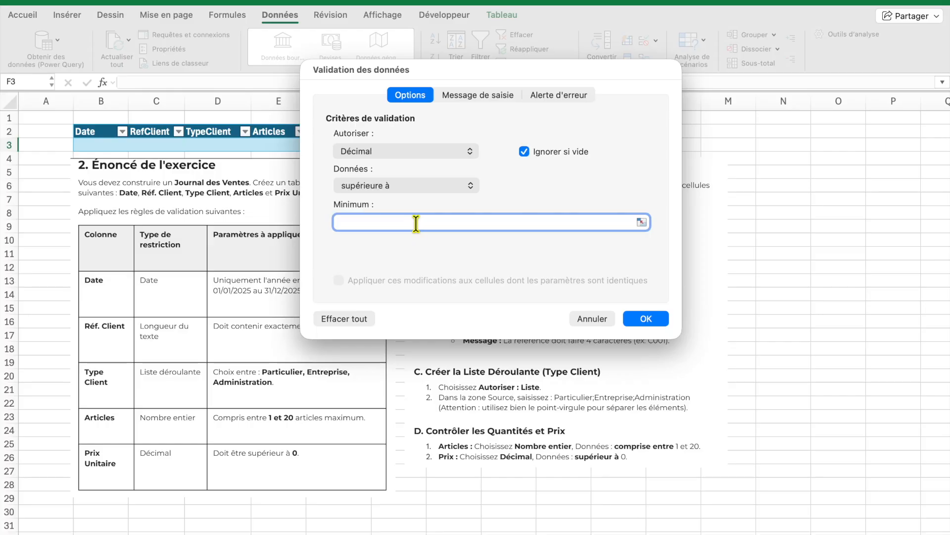
{"action": "type", "text": "0"}
Add an input message titled 'Saisir Prix' with the message 'Saisir un prix > 0'
{"action": "left_click", "coordinate": [503, 94]}
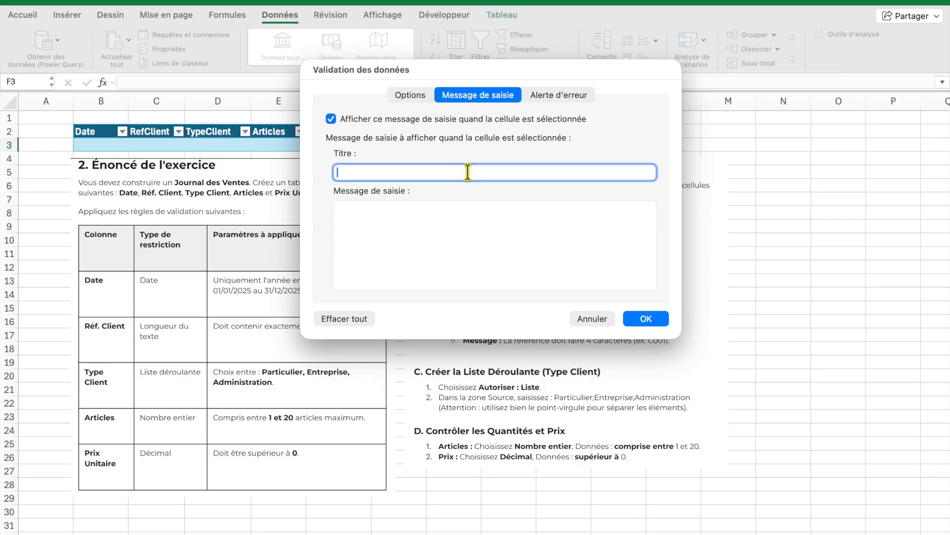
{"action": "type", "text": "Saisir Prix"}
{"action": "left_click", "coordinate": [440, 223]}
{"action": "type", "text": "Saisiur"}
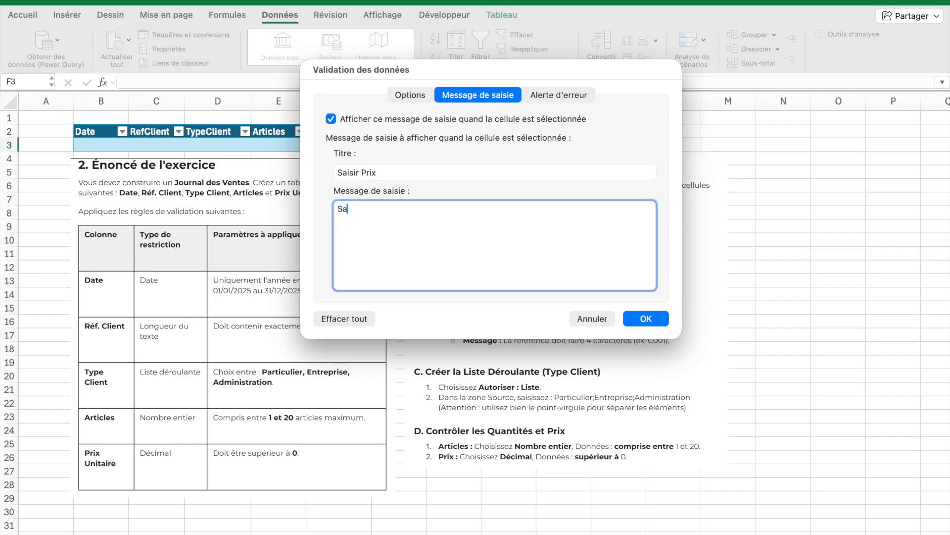
{"action": "key", "text": "BackSpace"}
{"action": "key", "text": "BackSpace"}
{"action": "type", "text": "r un per"}
{"action": "type", "text": "d"}
{"action": "key", "text": "BackSpace"}
{"action": "key", "text": "BackSpace"}
{"action": "key", "text": "BackSpace"}
{"action": "type", "text": "pri"}
{"action": "key", "text": "BackSpace"}
{"action": "key", "text": "BackSpace"}
{"action": "key", "text": "BackSpace"}
{"action": "type", "text": "rix > 0"}
Add an error alert to F3 titled 'Erreur de saisie' with the message 'Le prix doit être > 0' and apply
{"action": "left_click", "coordinate": [543, 93]}
{"action": "left_click", "coordinate": [493, 161]}
{"action": "type", "text": "Erreur de saisi"}
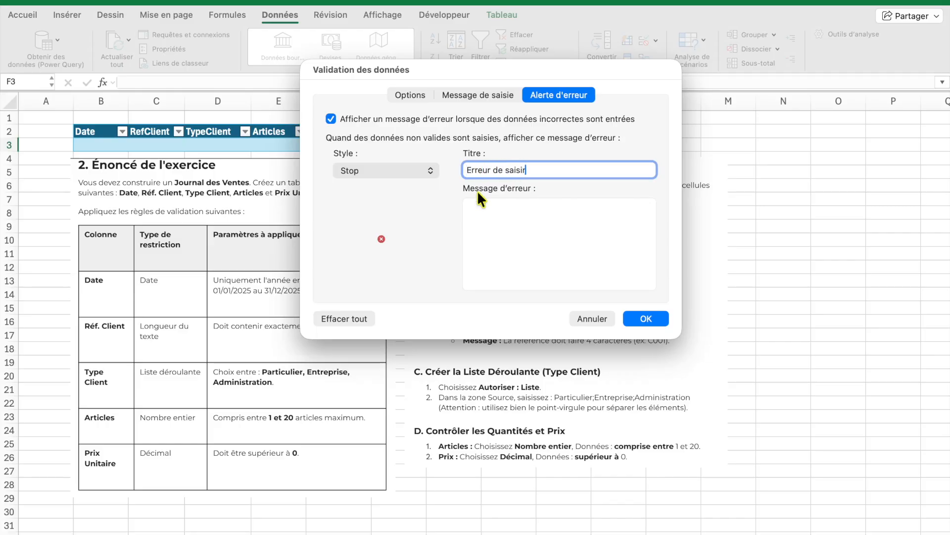
{"action": "type", "text": "e"}
{"action": "left_click", "coordinate": [502, 242]}
{"action": "type", "text": "Le prix d"}
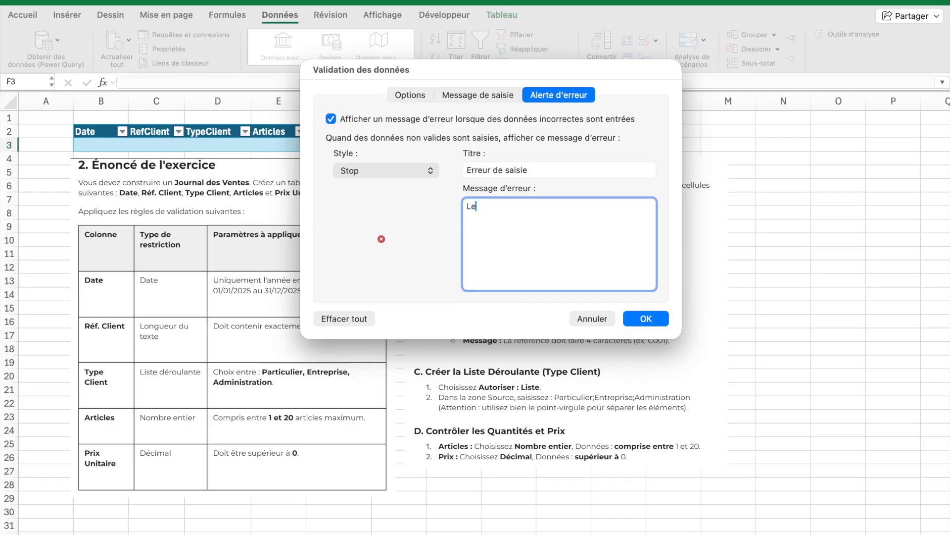
{"action": "type", "text": "oit être > 0"}
{"action": "left_click", "coordinate": [648, 310]}
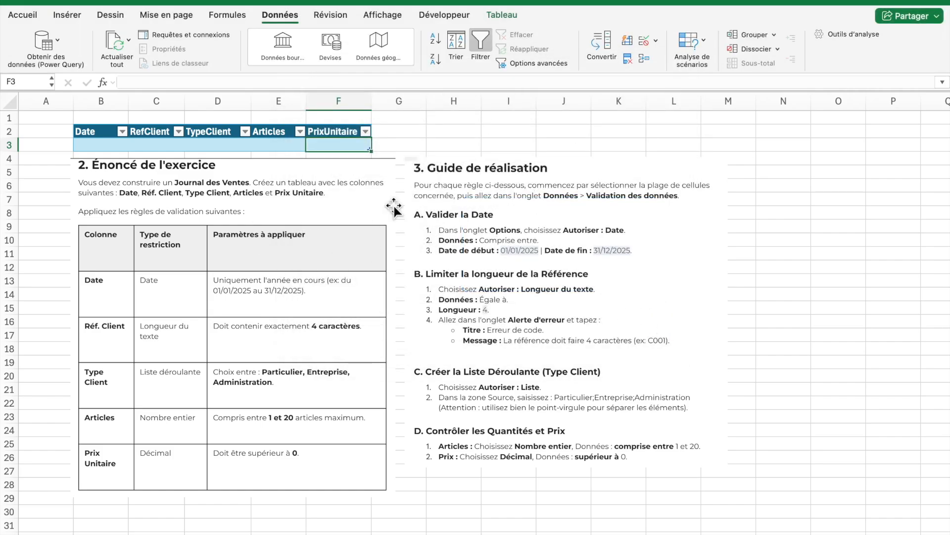
Test the Date rule by entering 01/01/2026 in cell B3
{"action": "left_click", "coordinate": [103, 141]}
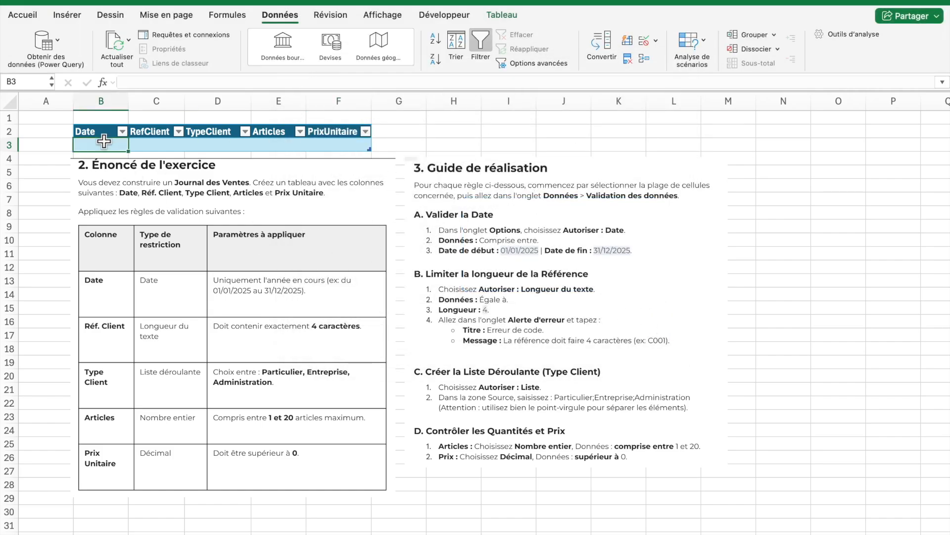
{"action": "left_click", "coordinate": [201, 145]}
{"action": "left_click", "coordinate": [103, 142]}
{"action": "type", "text": "01/"}
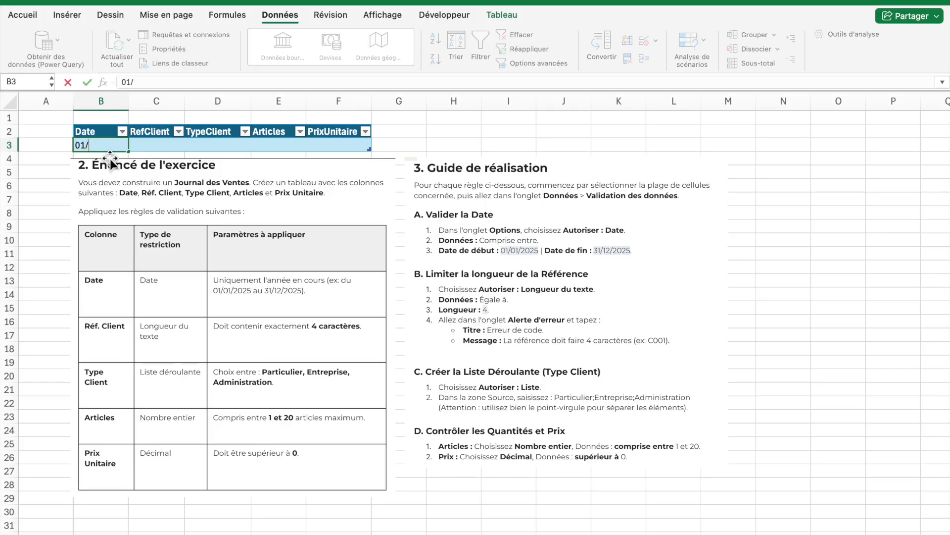
{"action": "type", "text": "01/2026"}
{"action": "key", "text": "Return"}
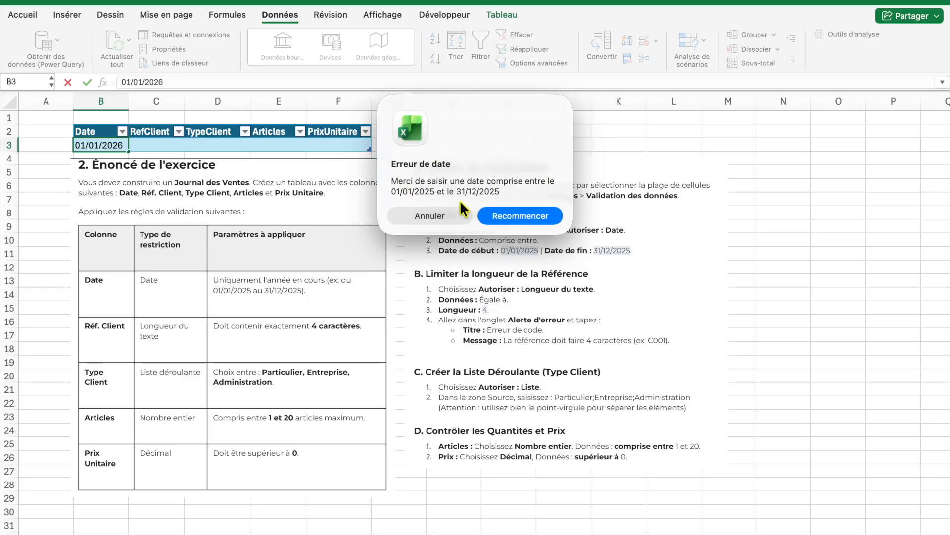
Retry the entry and correct the date in B3 to 01/01/2025
{"action": "left_click", "coordinate": [494, 215]}
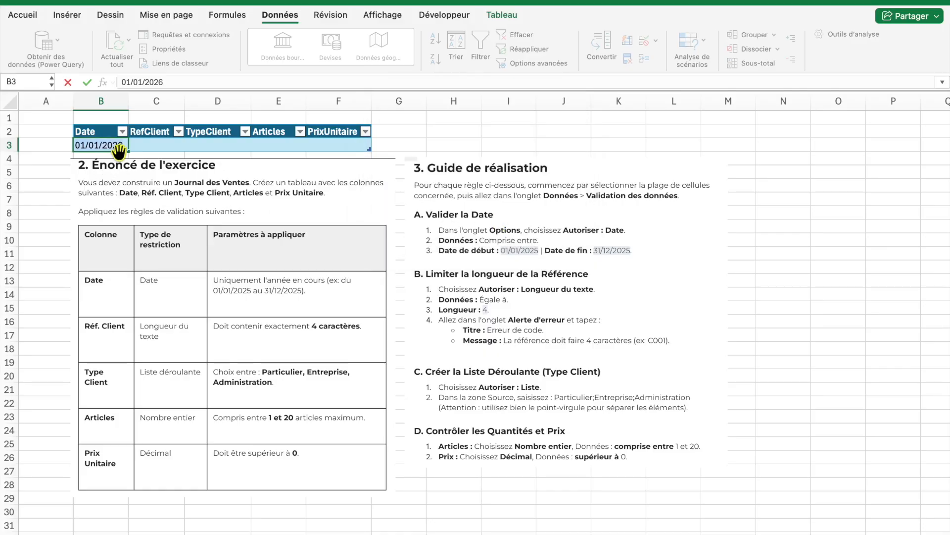
{"action": "key", "text": "BackSpace"}
{"action": "type", "text": "5"}
{"action": "left_click", "coordinate": [139, 171]}
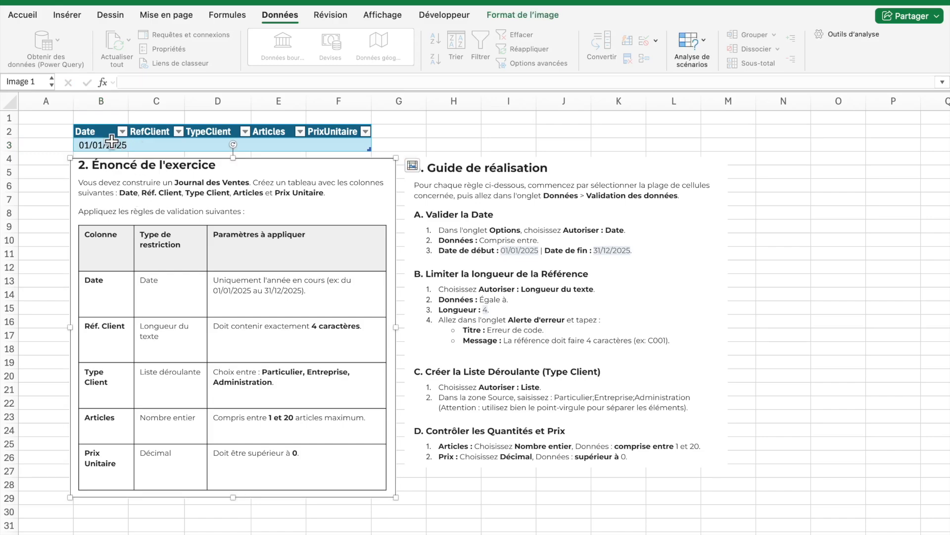
{"action": "key", "text": "Escape"}
Test the RefClient rule by entering AZERTY in C3, then retry
{"action": "left_click", "coordinate": [138, 143]}
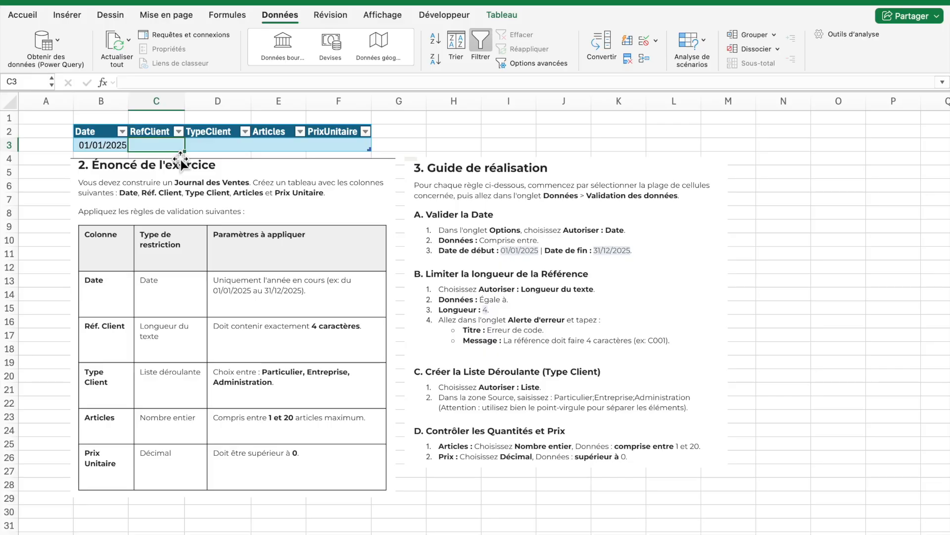
{"action": "type", "text": "AZER"}
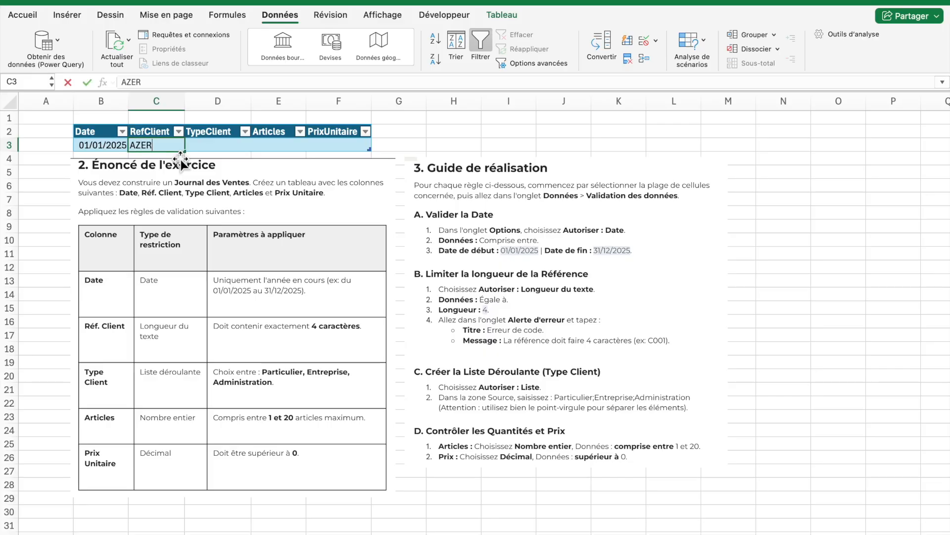
{"action": "type", "text": "TY"}
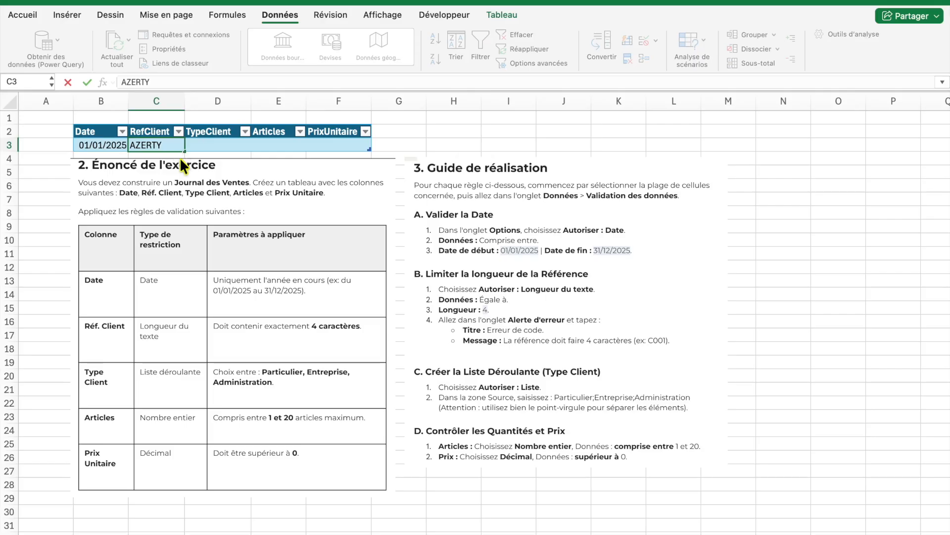
{"action": "key", "text": "Return"}
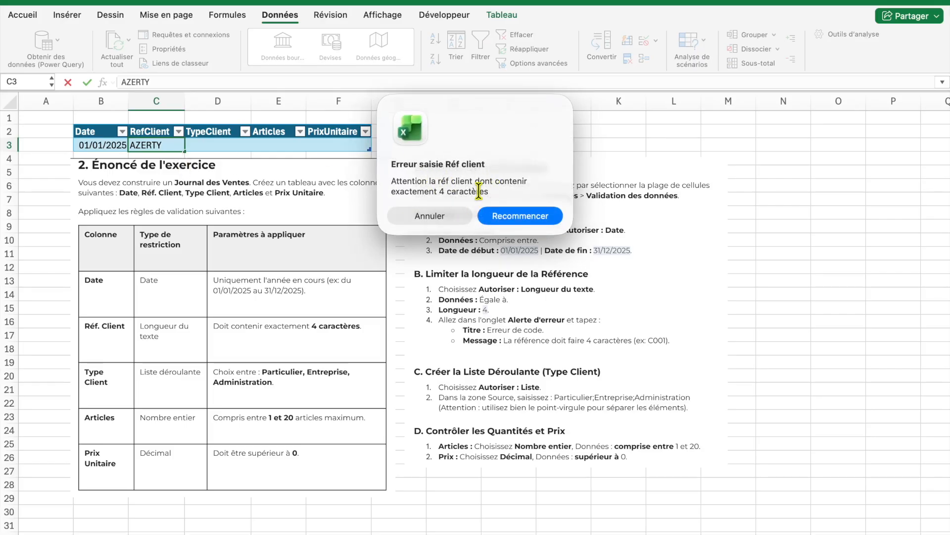
{"action": "left_click", "coordinate": [495, 216]}
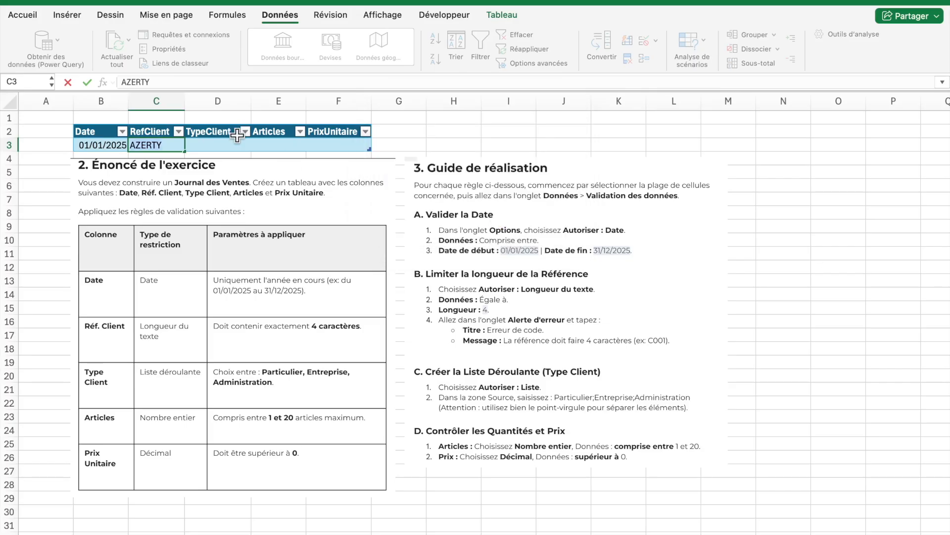
Try the reference 0001 in C3 and cancel the rejected entry
{"action": "type", "text": "0001"}
{"action": "key", "text": "Return"}
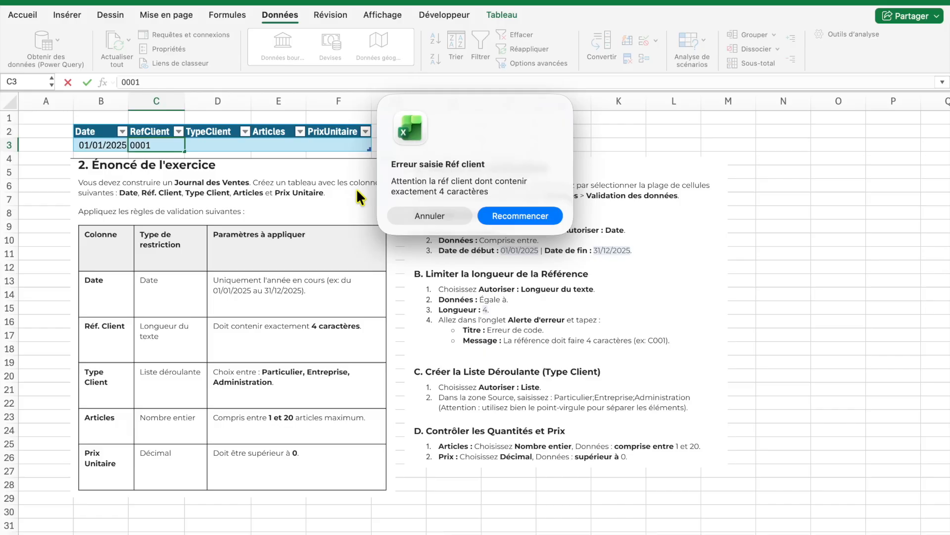
{"action": "left_click", "coordinate": [436, 215]}
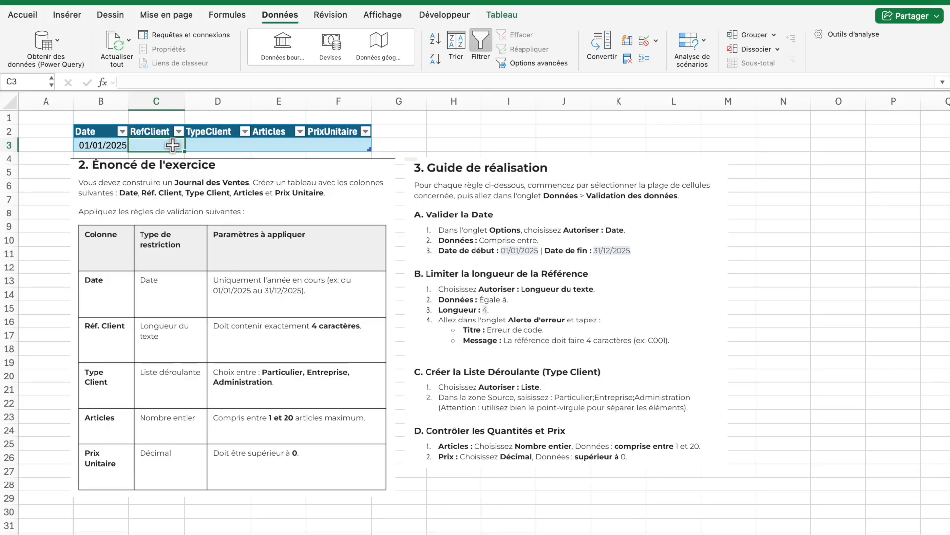
Enter DUPONT in C3, then retry and shorten it to the four-character reference DUPO
{"action": "type", "text": "DUPONT"}
{"action": "key", "text": "Return"}
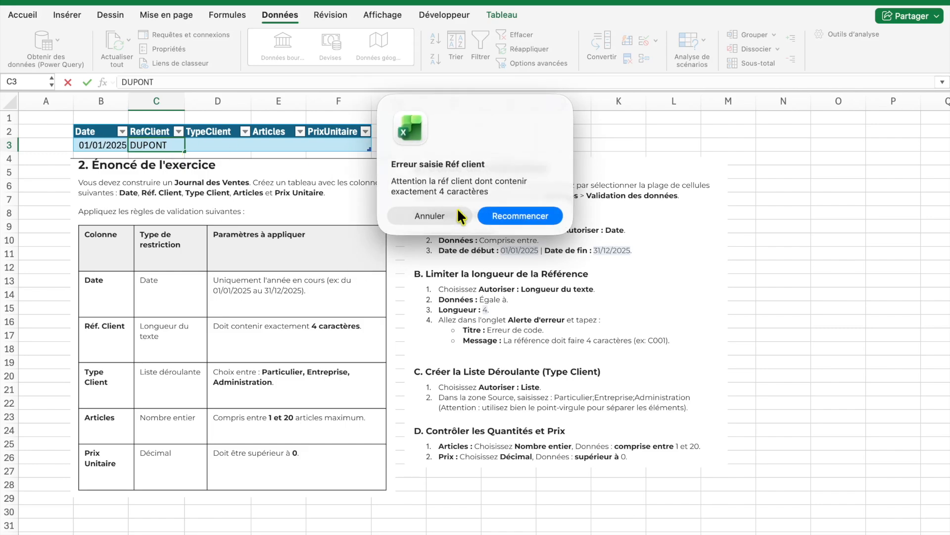
{"action": "left_click", "coordinate": [497, 216]}
{"action": "key", "text": "BackSpace"}
{"action": "key", "text": "BackSpace"}
{"action": "key", "text": "Return"}
Select Entreprise in D3 from the TypeClient dropdown list
{"action": "left_click", "coordinate": [173, 147]}
{"action": "left_click", "coordinate": [210, 147]}
{"action": "left_click", "coordinate": [256, 145]}
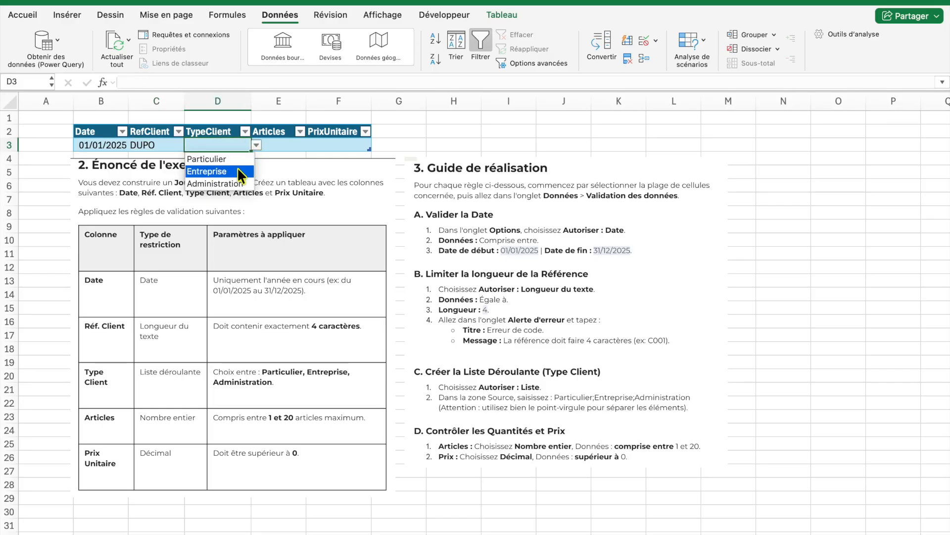
{"action": "left_click", "coordinate": [238, 171]}
Test the TypeClient list rule by replacing D3's content with TEST
{"action": "double_click", "coordinate": [238, 146]}
{"action": "key", "text": "BackSpace"}
{"action": "key", "text": "BackSpace"}
{"action": "key", "text": "BackSpace"}
{"action": "key", "text": "BackSpace"}
{"action": "key", "text": "BackSpace"}
{"action": "key", "text": "BackSpace"}
{"action": "key", "text": "BackSpace"}
{"action": "key", "text": "BackSpace"}
{"action": "key", "text": "BackSpace"}
{"action": "key", "text": "BackSpace"}
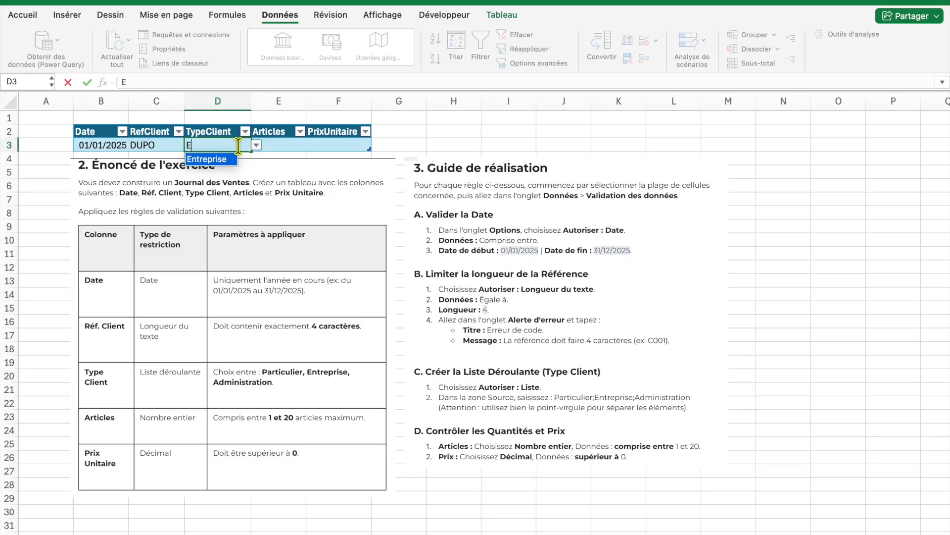
{"action": "type", "text": "TEST"}
{"action": "key", "text": "Return"}
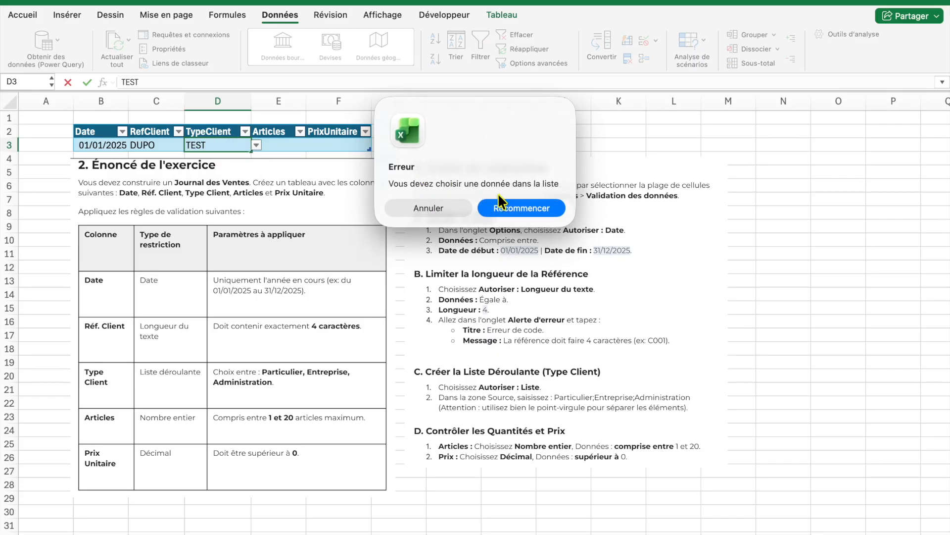
Retry the entry and reselect Entreprise in D3 from the dropdown list
{"action": "left_click", "coordinate": [508, 207]}
{"action": "left_click", "coordinate": [257, 145]}
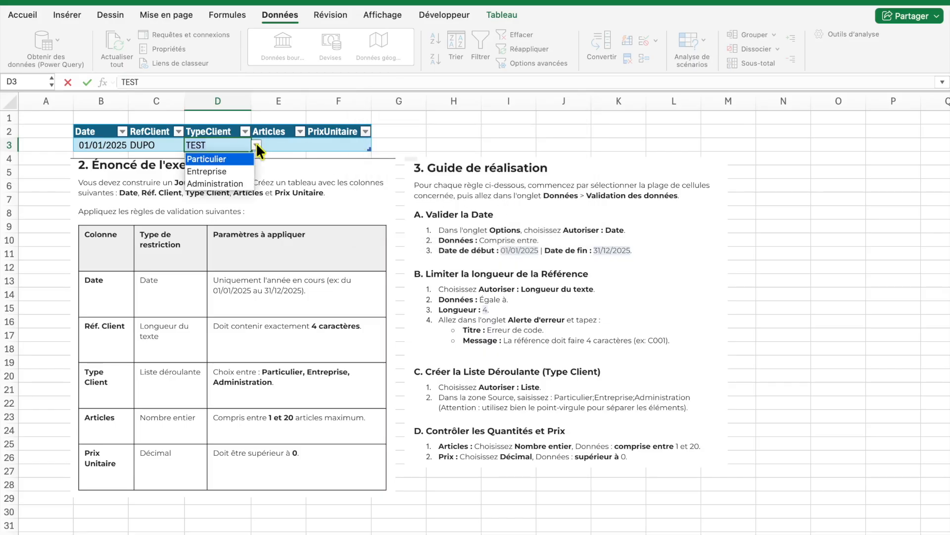
{"action": "left_click", "coordinate": [227, 172]}
Test the Articles rule by entering 22 in E3, then cancel the entry
{"action": "left_click", "coordinate": [278, 144]}
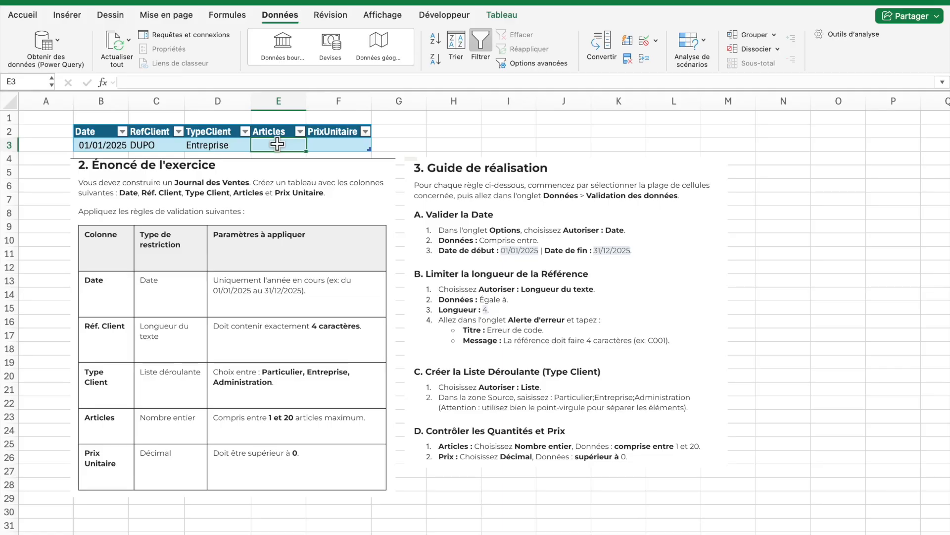
{"action": "type", "text": "22"}
{"action": "key", "text": "Return"}
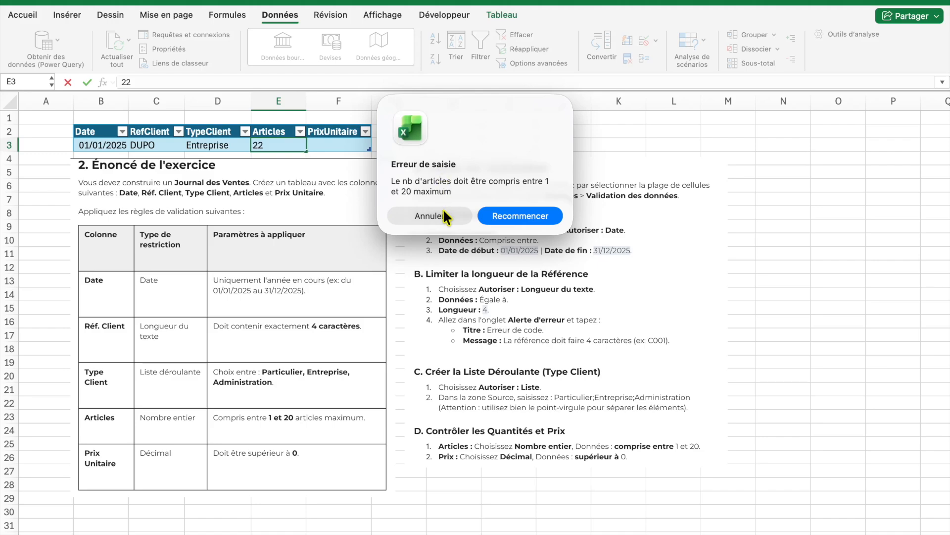
{"action": "left_click", "coordinate": [507, 221]}
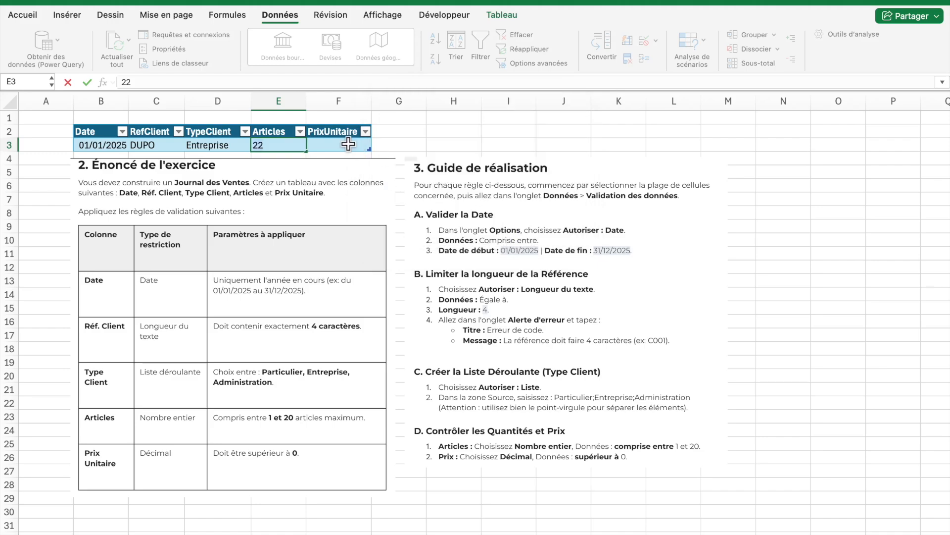
{"action": "key", "text": "Return"}
{"action": "left_click", "coordinate": [441, 214]}
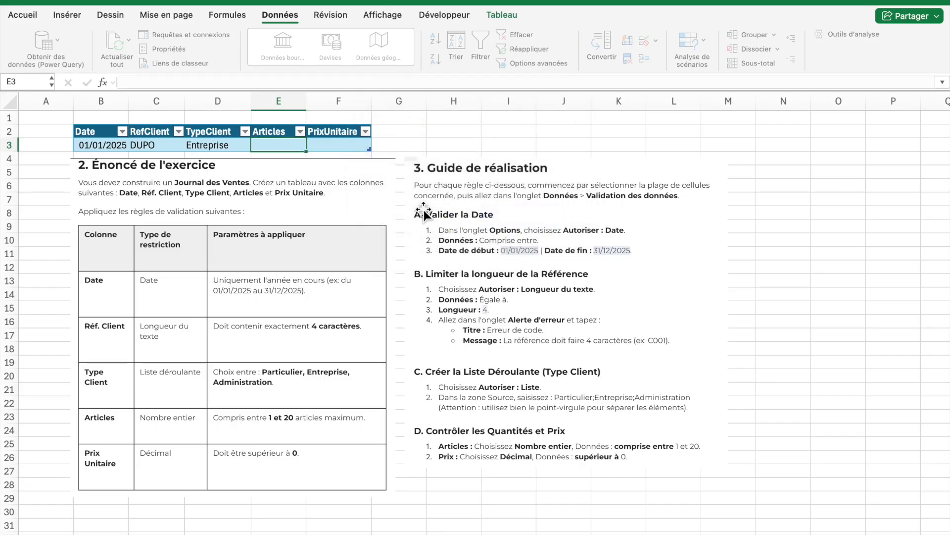
Enter 20 as the number of articles in E3
{"action": "type", "text": "20"}
{"action": "key", "text": "Return"}
{"action": "left_click", "coordinate": [354, 132]}
Test the price rule by entering -10 in F3, then retry
{"action": "left_click", "coordinate": [351, 146]}
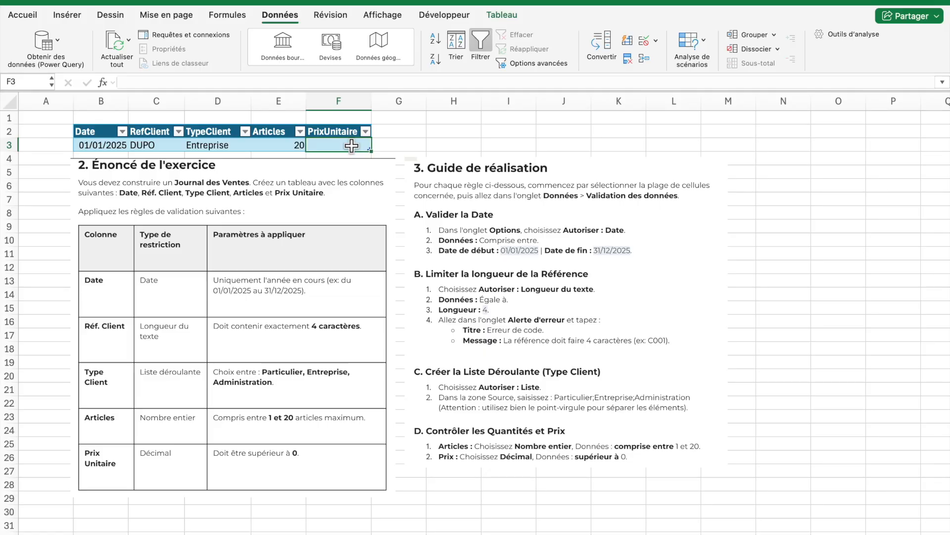
{"action": "type", "text": "-10"}
{"action": "key", "text": "Return"}
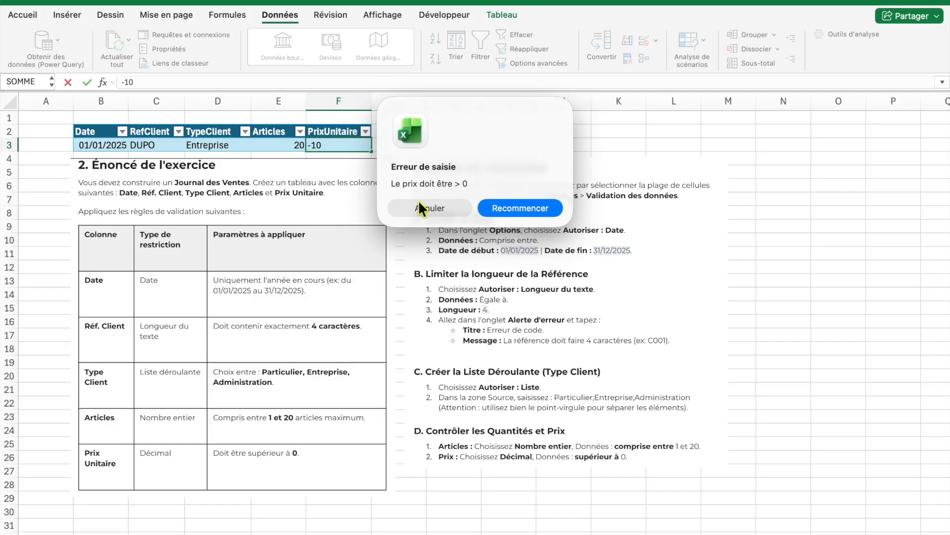
{"action": "left_click", "coordinate": [501, 209]}
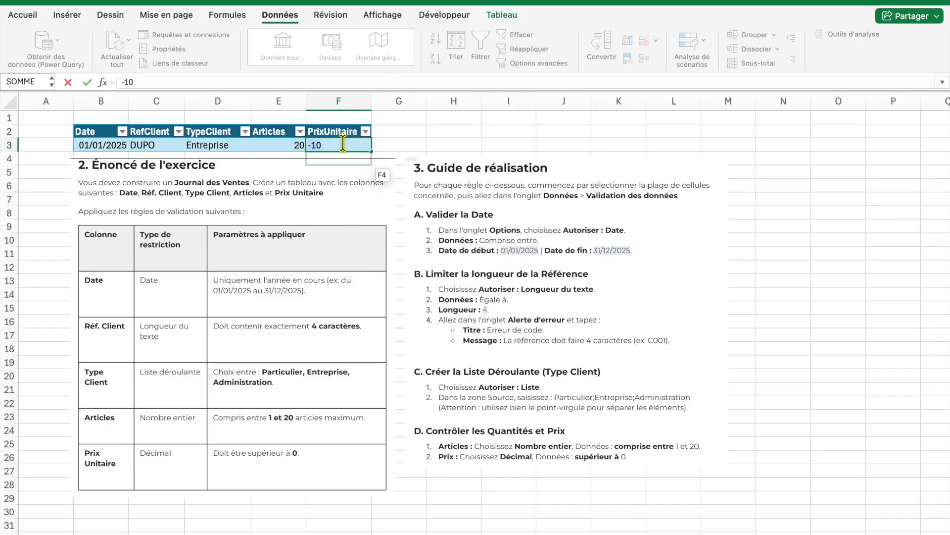
Replace the price in F3 with 20
{"action": "key", "text": "BackSpace"}
{"action": "key", "text": "BackSpace"}
{"action": "key", "text": "BackSpace"}
{"action": "type", "text": "20"}
{"action": "key", "text": "Return"}
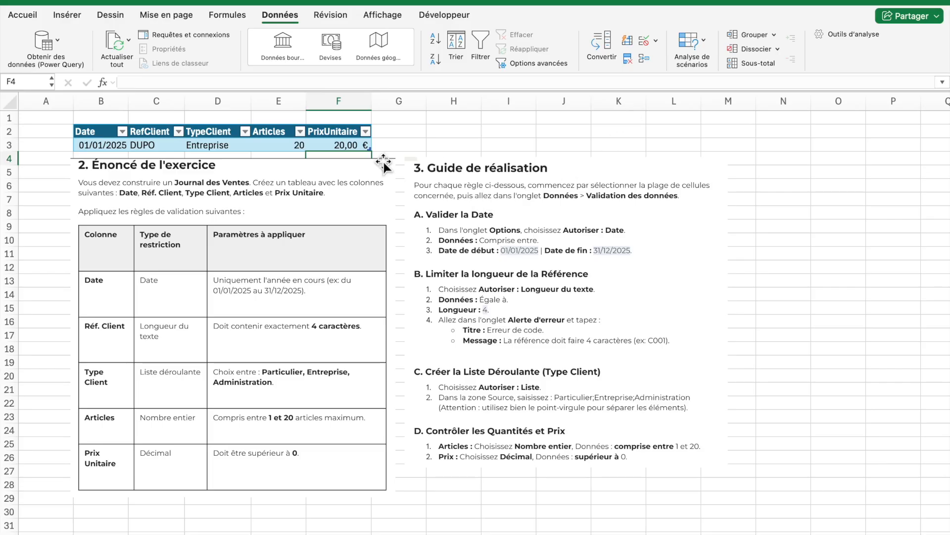
Open the TypeClient dropdown in D3 to review its options
{"action": "left_click", "coordinate": [238, 143]}
{"action": "left_click", "coordinate": [255, 146]}
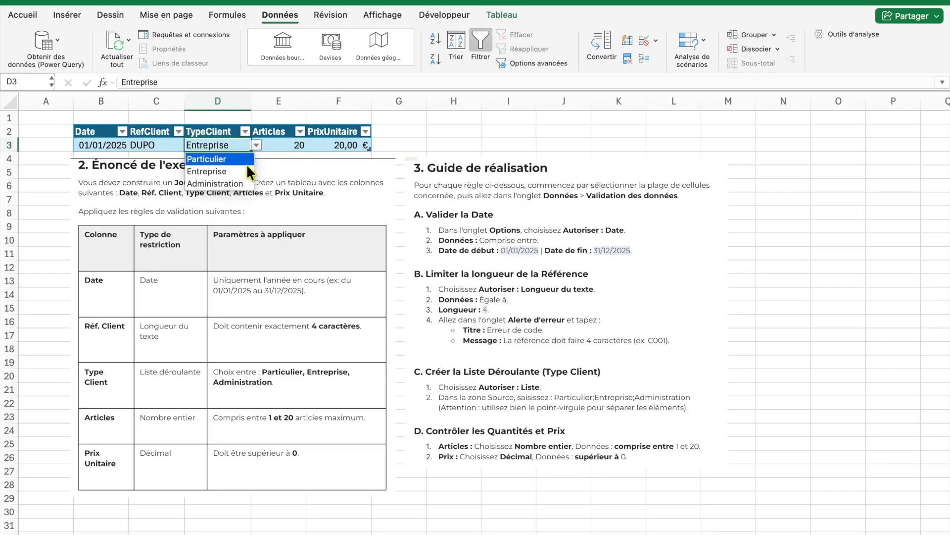
{"action": "left_click", "coordinate": [233, 146]}
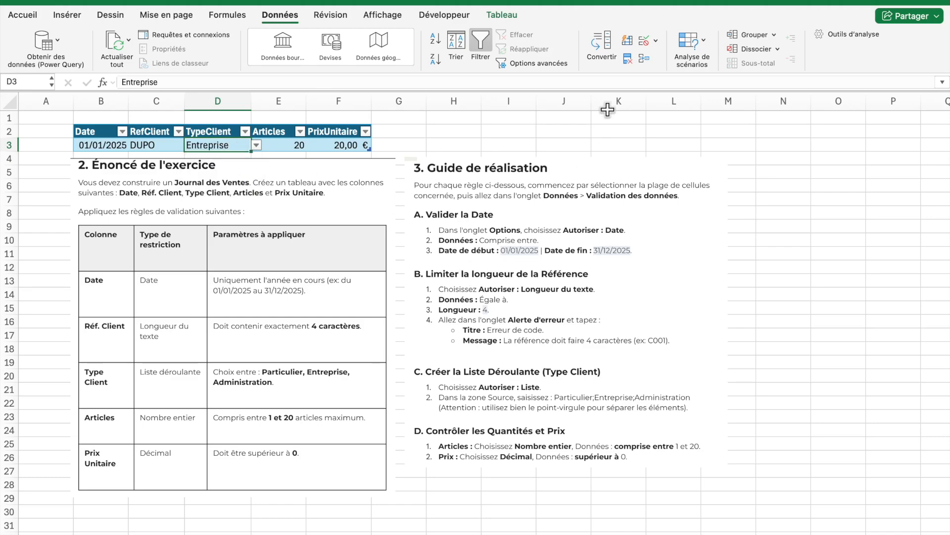